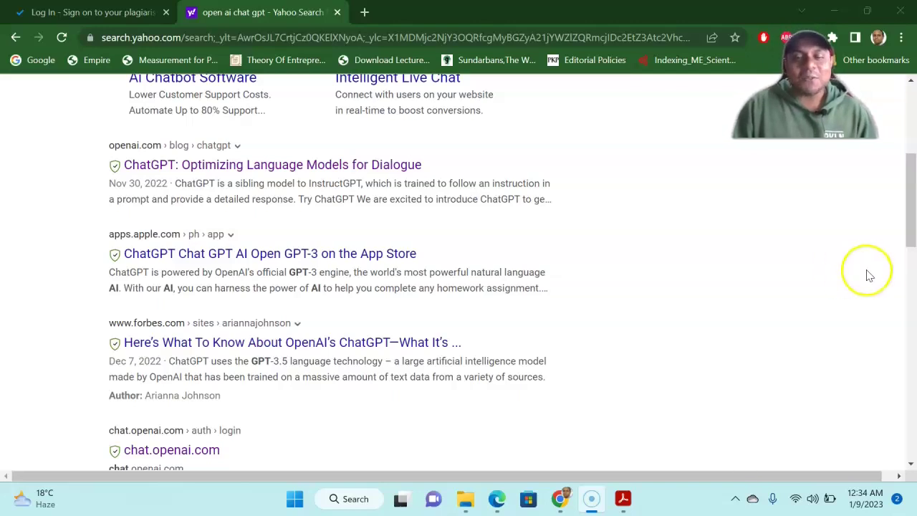
- Open OpenAI's "ChatGPT: Optimizing Language Models for Dialogue" page from the search results for "open ai chat gpt"
{"action": "scroll", "coordinate": [751, 267], "scroll_direction": "up", "scroll_amount": 2}
{"action": "scroll", "coordinate": [751, 266], "scroll_direction": "up", "scroll_amount": 3}
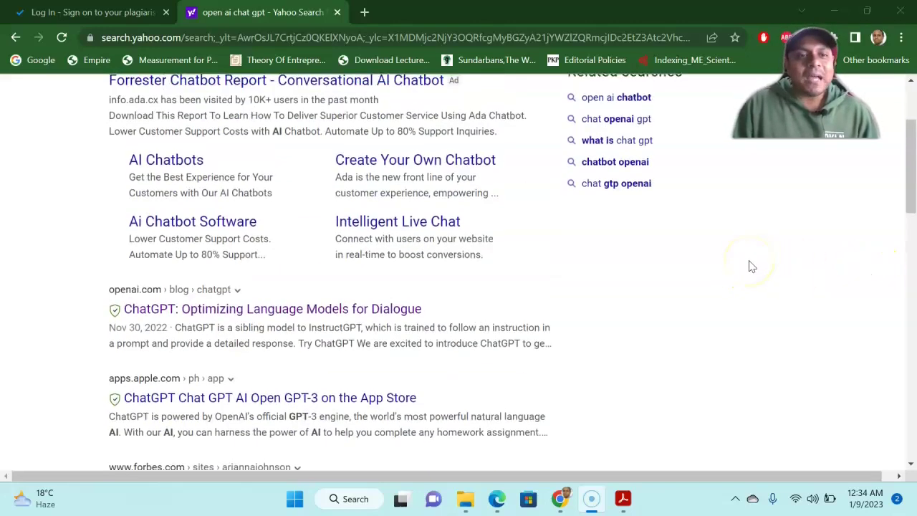
{"action": "scroll", "coordinate": [750, 266], "scroll_direction": "down", "scroll_amount": 1}
{"action": "scroll", "coordinate": [749, 268], "scroll_direction": "up", "scroll_amount": 1}
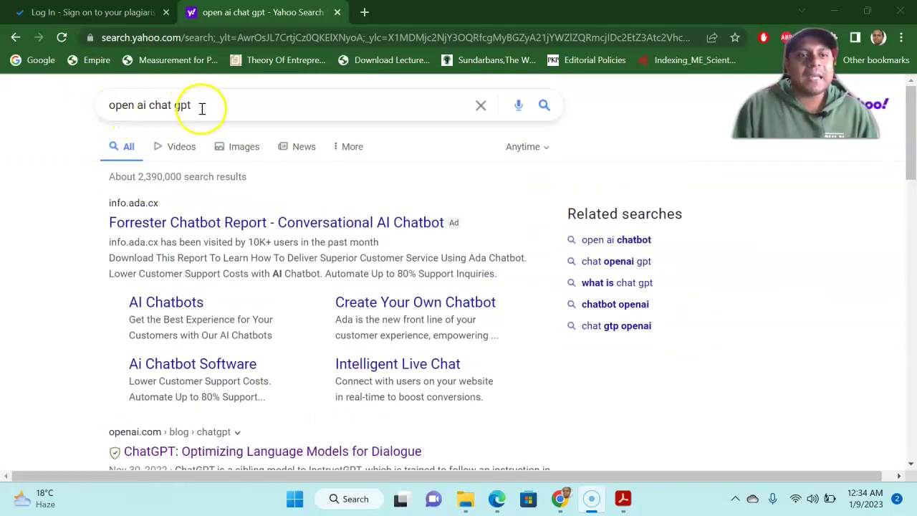
{"action": "left_click_drag", "start_coordinate": [200, 106], "coordinate": [106, 102]}
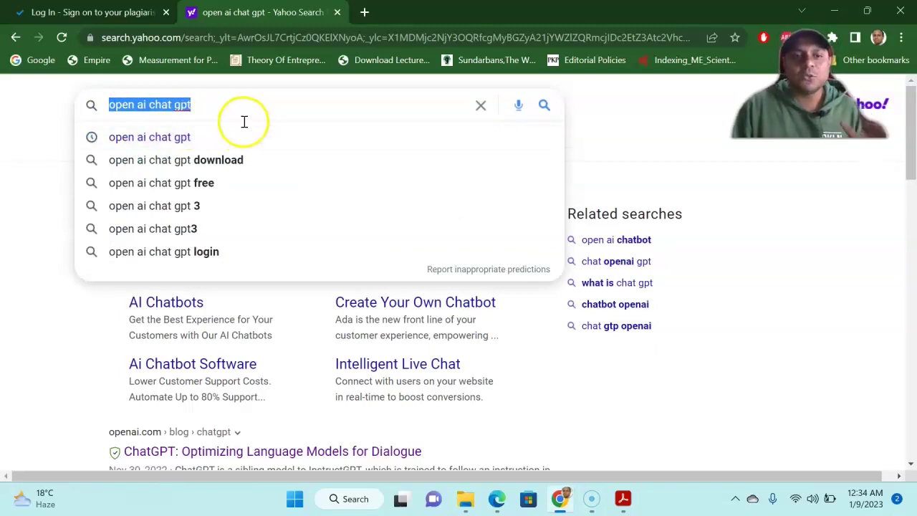
{"action": "scroll", "coordinate": [247, 129], "scroll_direction": "down", "scroll_amount": 1}
{"action": "left_click", "coordinate": [709, 320]}
{"action": "scroll", "coordinate": [709, 320], "scroll_direction": "down", "scroll_amount": 2}
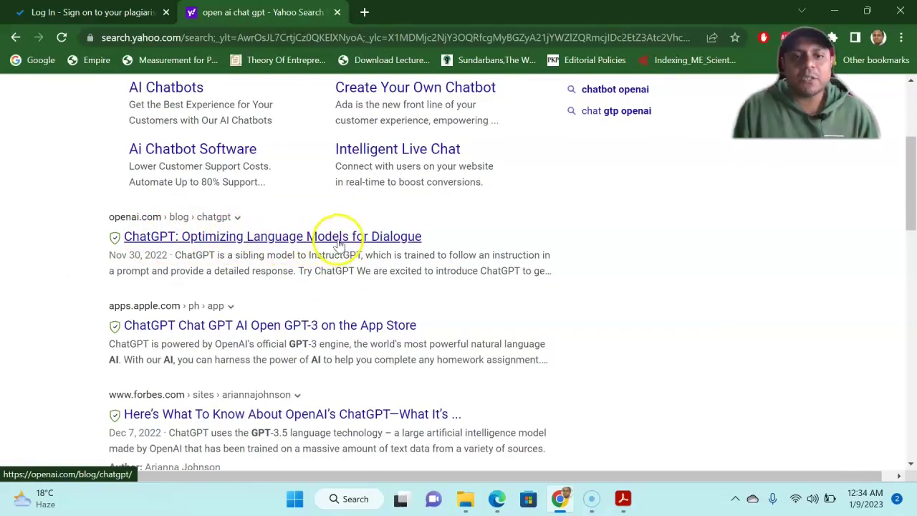
{"action": "left_click", "coordinate": [368, 242]}
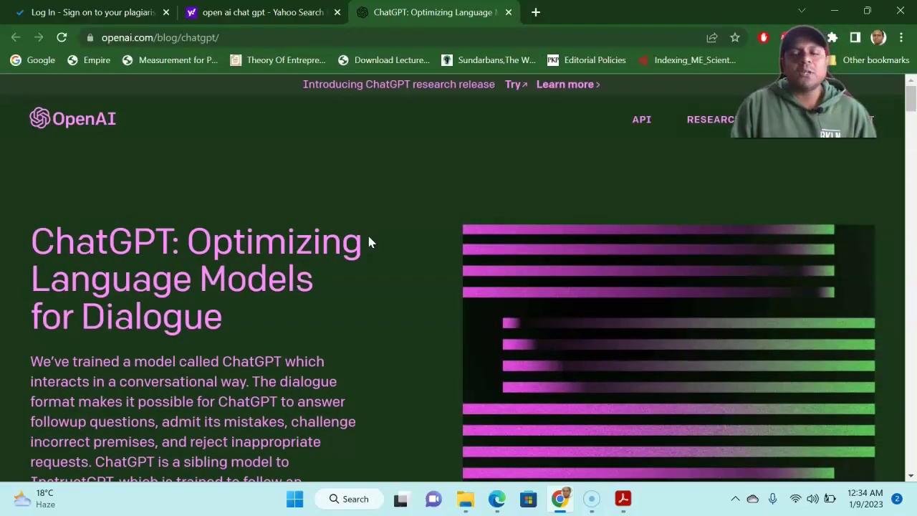
- Go from the OpenAI blog article to the ChatGPT trial's welcome page
{"action": "scroll", "coordinate": [369, 241], "scroll_direction": "down", "scroll_amount": 3}
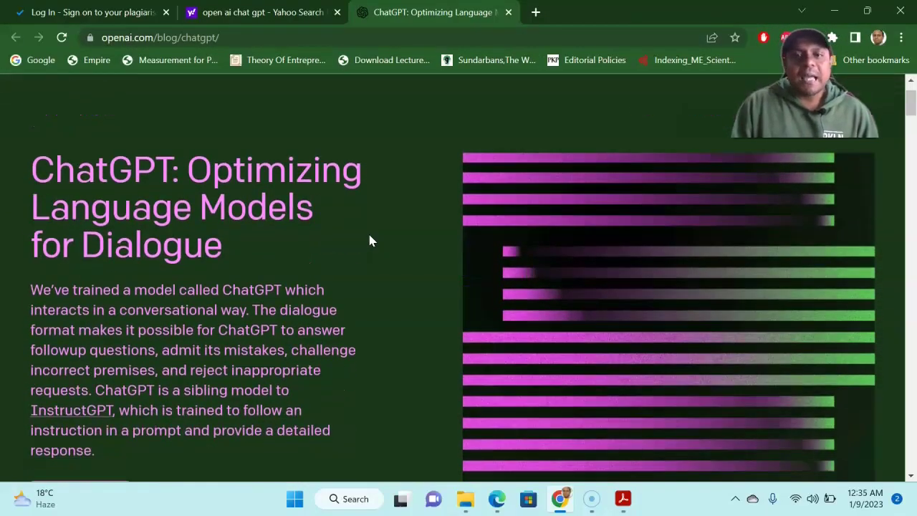
{"action": "left_click", "coordinate": [192, 151]}
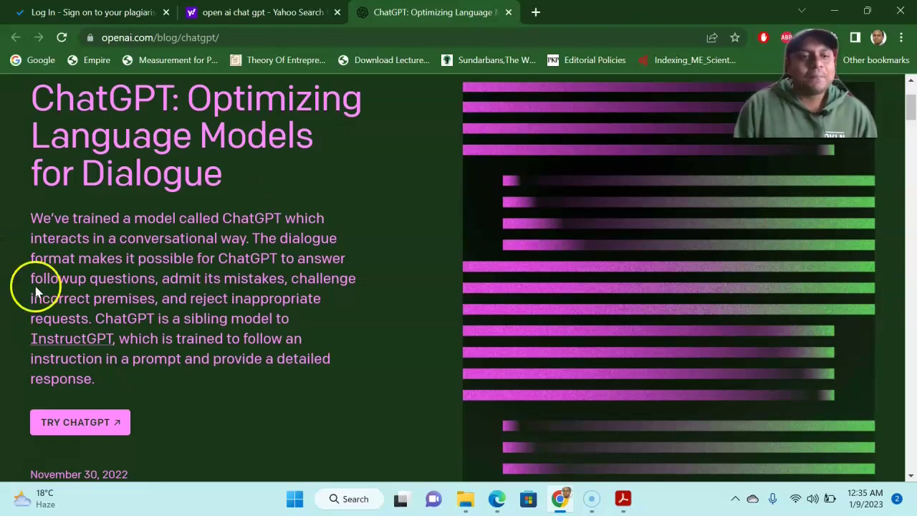
{"action": "scroll", "coordinate": [194, 337], "scroll_direction": "down", "scroll_amount": 1}
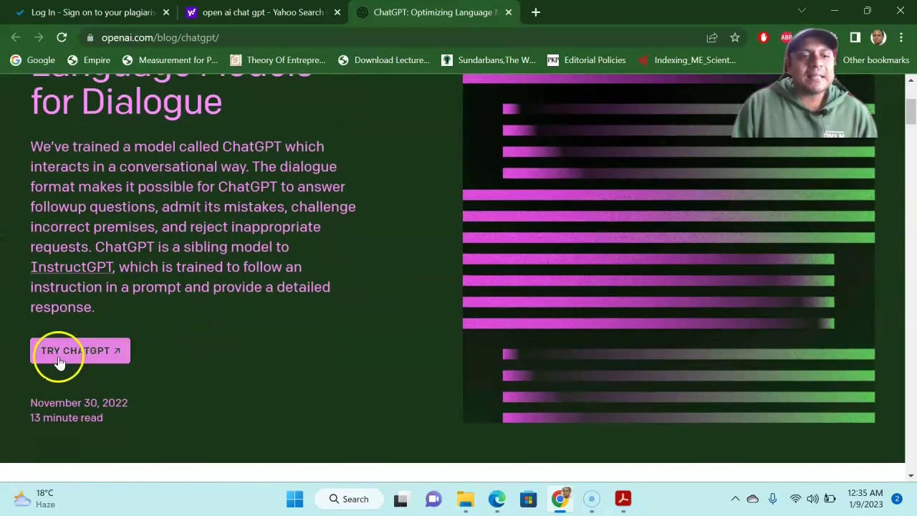
{"action": "left_click", "coordinate": [81, 351]}
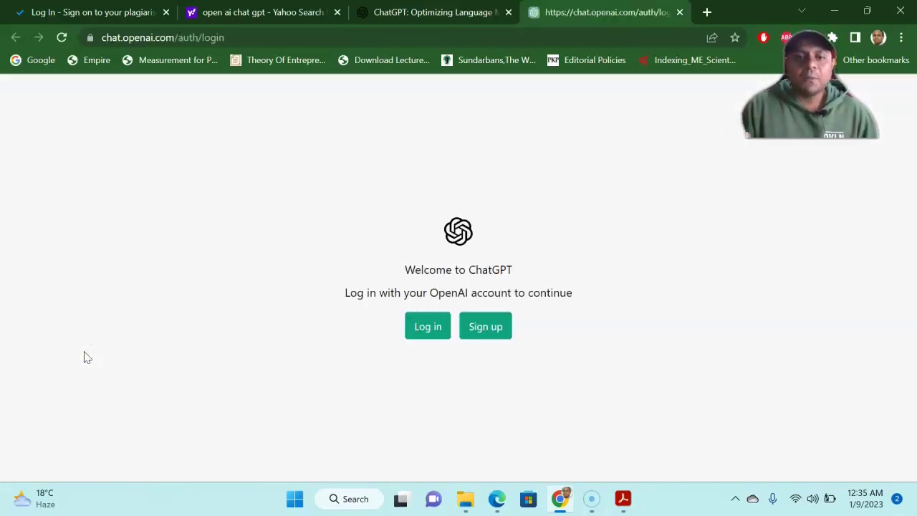
- Log in to ChatGPT with an existing Google account
{"action": "left_click", "coordinate": [418, 329]}
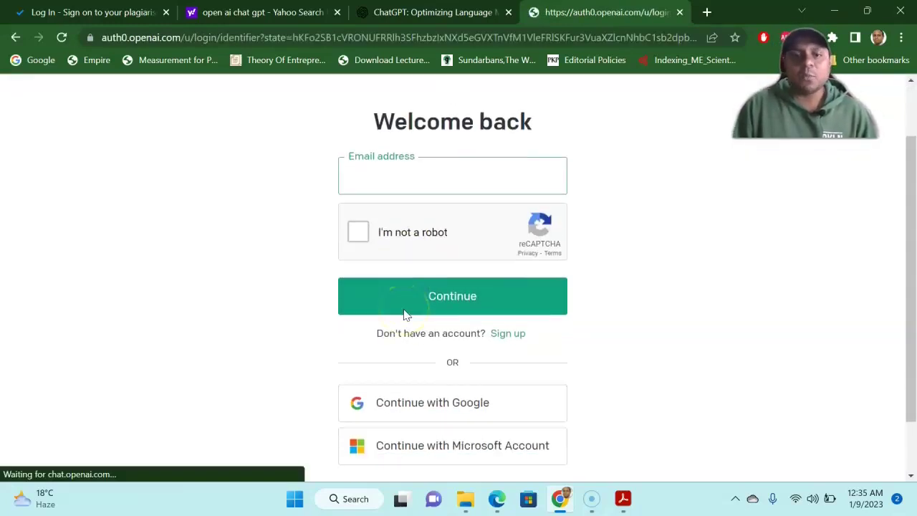
{"action": "scroll", "coordinate": [543, 339], "scroll_direction": "down", "scroll_amount": 1}
{"action": "left_click", "coordinate": [424, 333]}
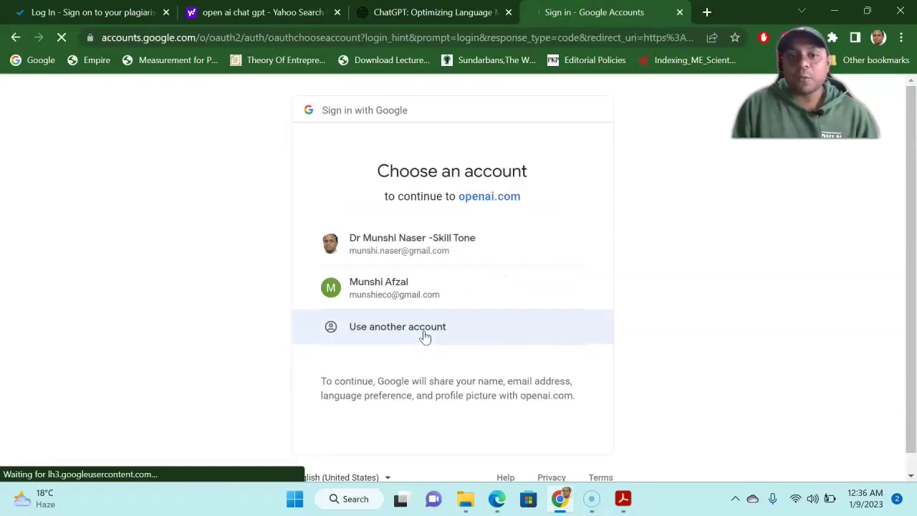
{"action": "left_click", "coordinate": [403, 306]}
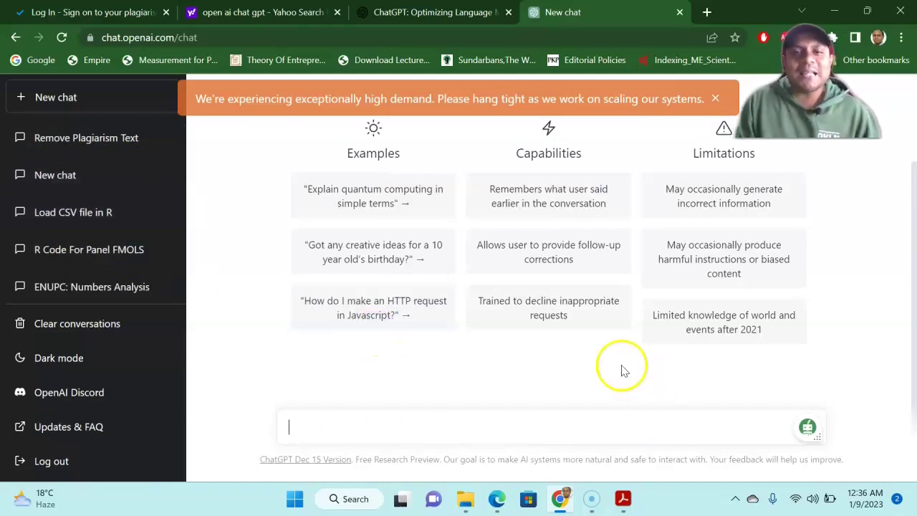
- Switch to the renewable energy paper in Adobe Acrobat Reader and hide its tools and bookmarks panes
{"action": "left_click", "coordinate": [625, 501]}
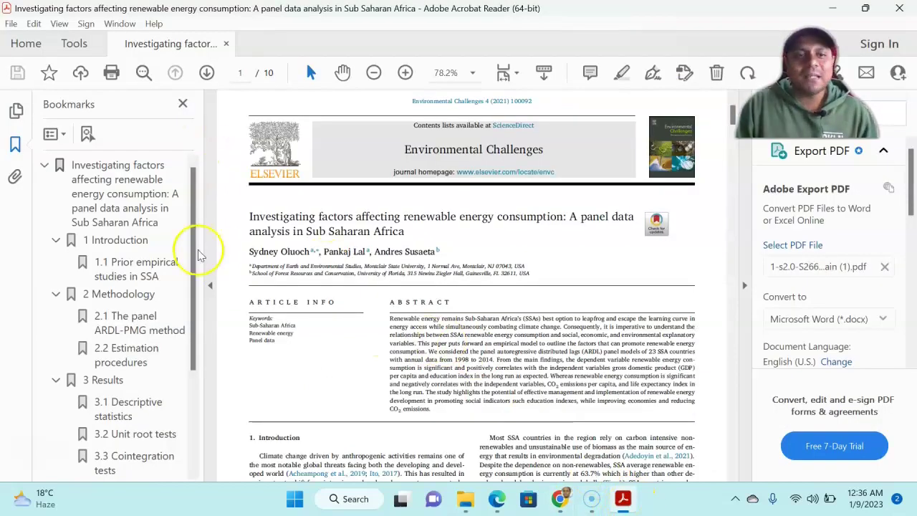
{"action": "left_click", "coordinate": [744, 285]}
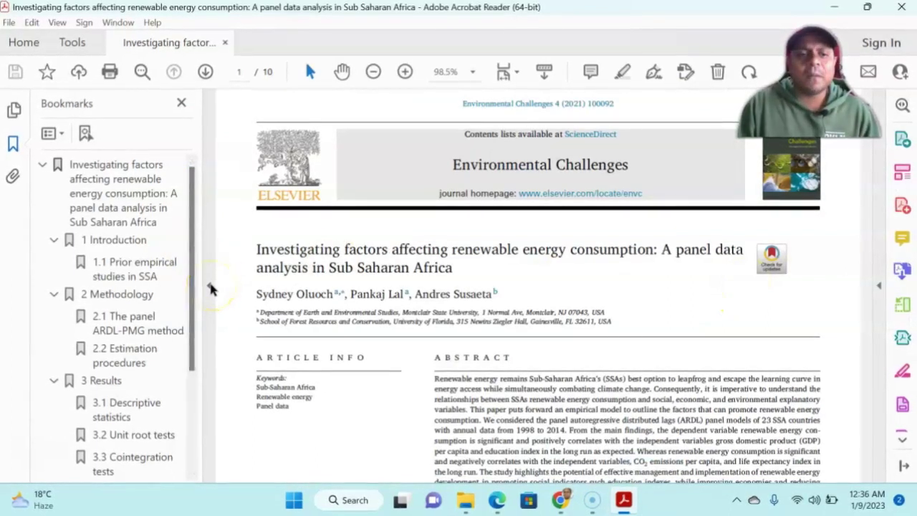
{"action": "left_click", "coordinate": [181, 102]}
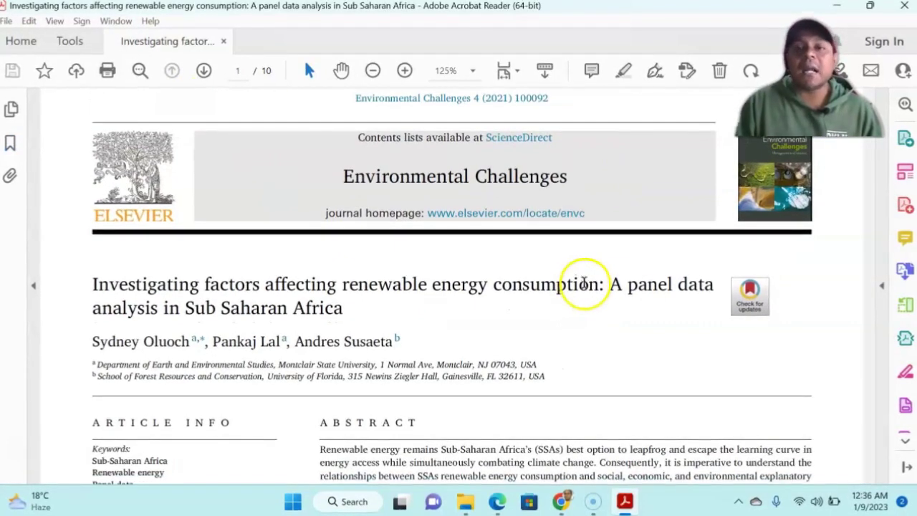
- Examine the paper's title, abstract and the beginning of its introduction
{"action": "scroll", "coordinate": [584, 287], "scroll_direction": "down", "scroll_amount": 2}
{"action": "scroll", "coordinate": [580, 311], "scroll_direction": "down", "scroll_amount": 4}
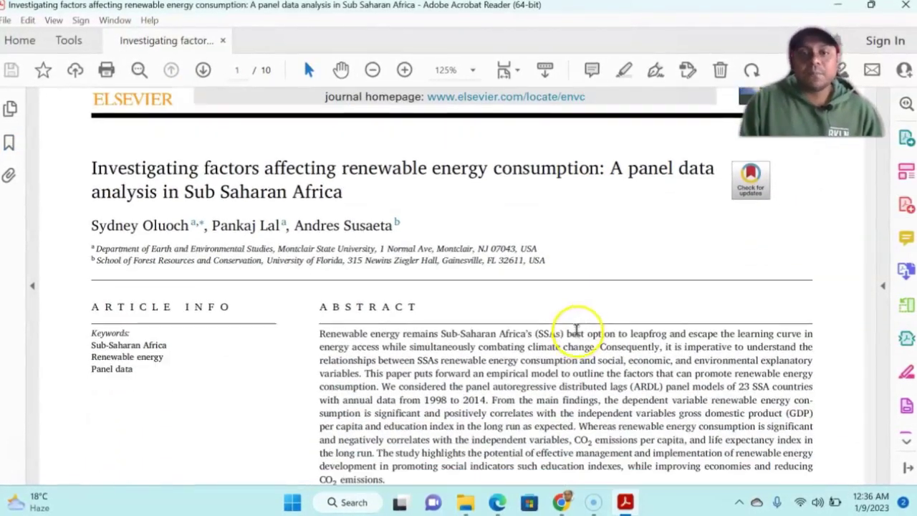
{"action": "scroll", "coordinate": [582, 335], "scroll_direction": "down", "scroll_amount": 4}
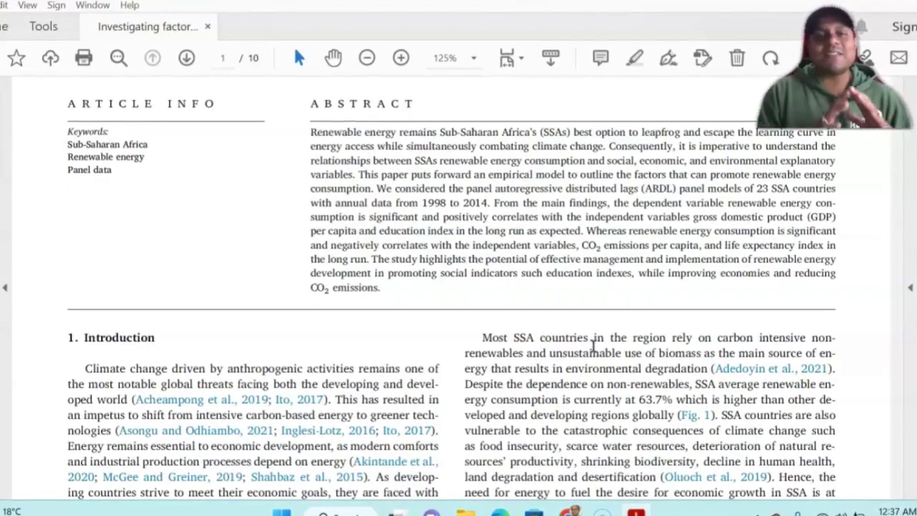
{"action": "scroll", "coordinate": [244, 319], "scroll_direction": "down", "scroll_amount": 1}
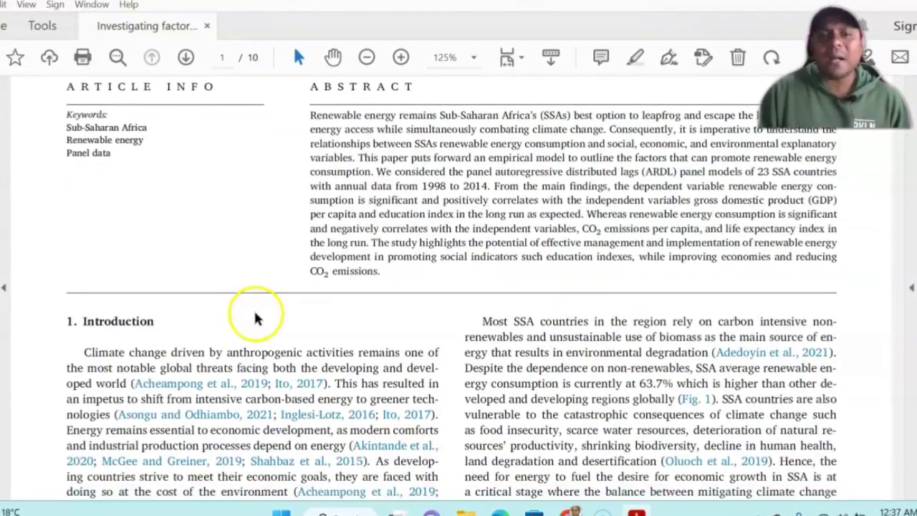
{"action": "scroll", "coordinate": [258, 316], "scroll_direction": "up", "scroll_amount": 1}
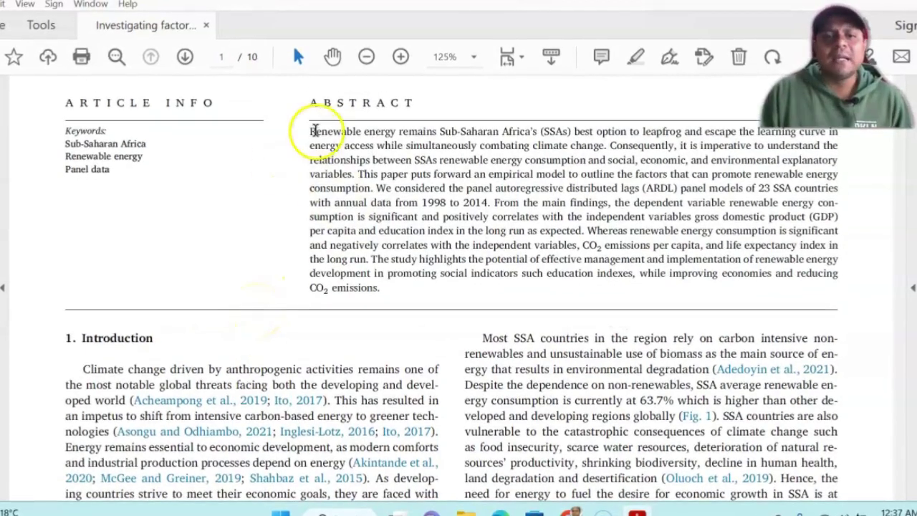
- Try to select and copy the paper's abstract paragraph
{"action": "left_click_drag", "start_coordinate": [306, 133], "coordinate": [383, 290]}
{"action": "left_click", "coordinate": [381, 170]}
{"action": "right_click", "coordinate": [380, 172]}
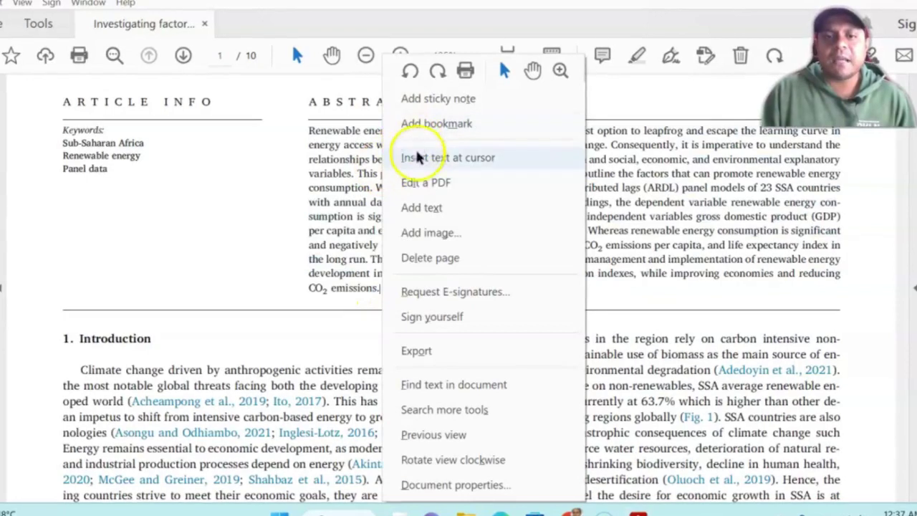
{"action": "key", "text": "Escape"}
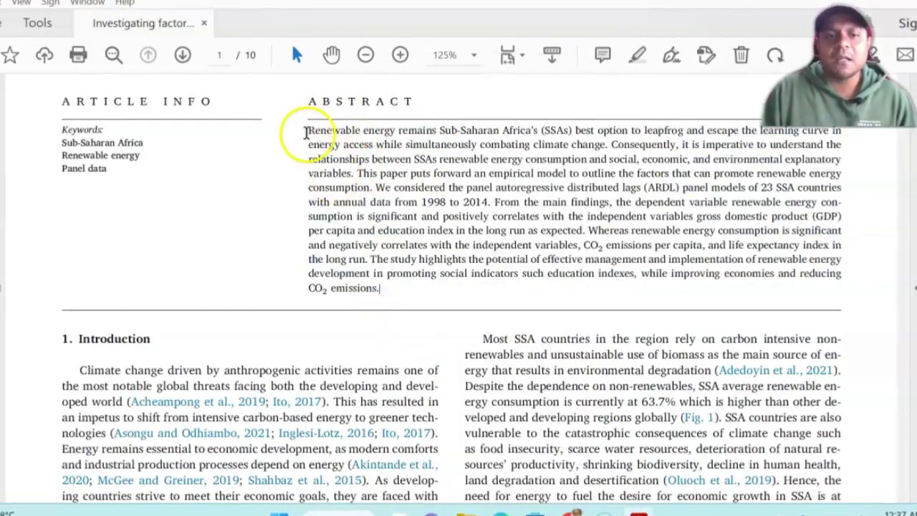
{"action": "left_click_drag", "start_coordinate": [308, 131], "coordinate": [399, 273]}
{"action": "right_click", "coordinate": [356, 177]}
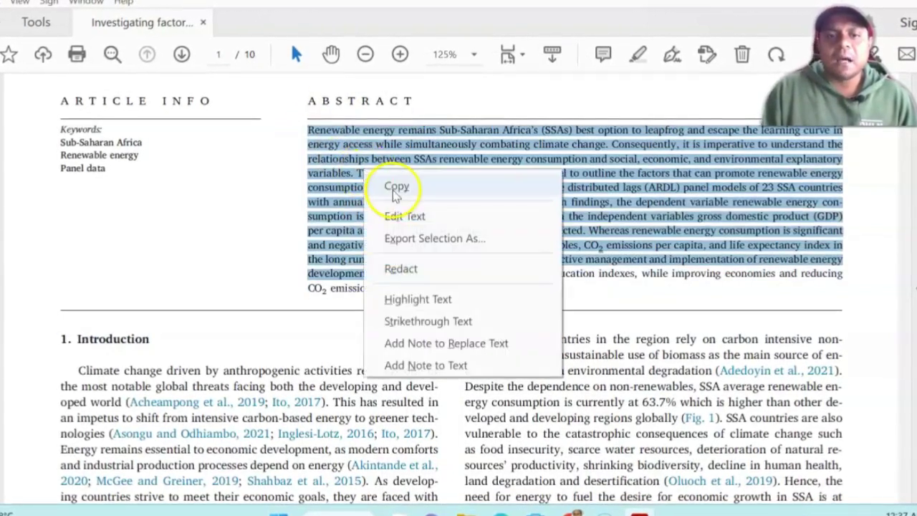
{"action": "left_click", "coordinate": [394, 185]}
{"action": "left_click", "coordinate": [454, 277]}
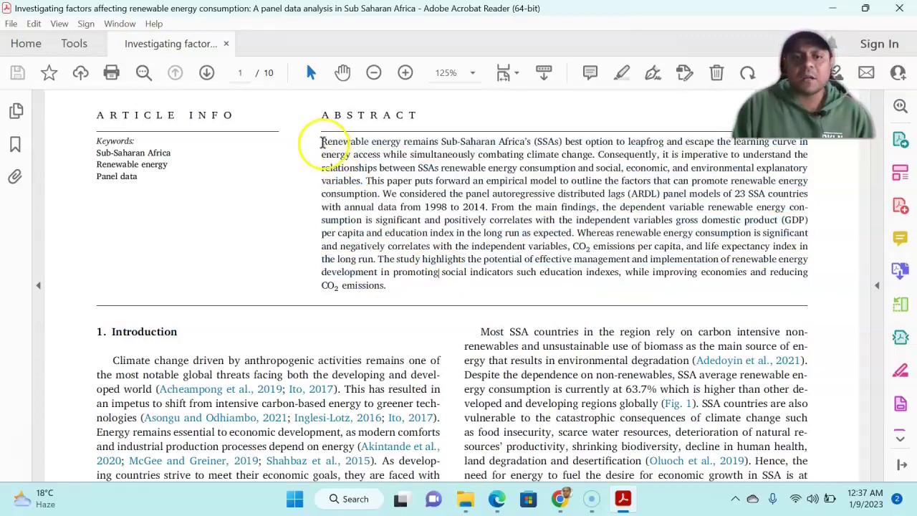
- Copy the complete abstract, from "Renewable energy remains" through "CO2 emissions."
{"action": "left_click_drag", "start_coordinate": [322, 142], "coordinate": [396, 296]}
{"action": "right_click", "coordinate": [386, 169]}
{"action": "left_click", "coordinate": [405, 185]}
{"action": "scroll", "coordinate": [466, 211], "scroll_direction": "up", "scroll_amount": 2}
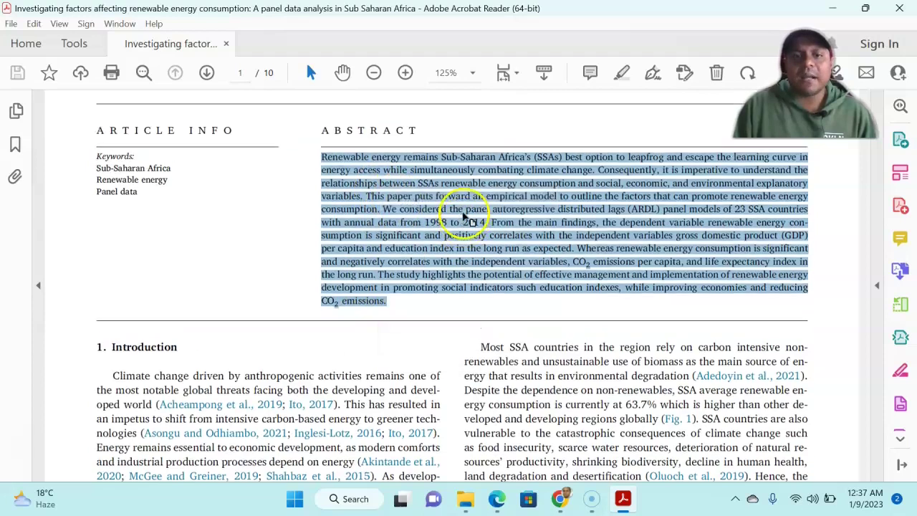
{"action": "scroll", "coordinate": [463, 211], "scroll_direction": "up", "scroll_amount": 2}
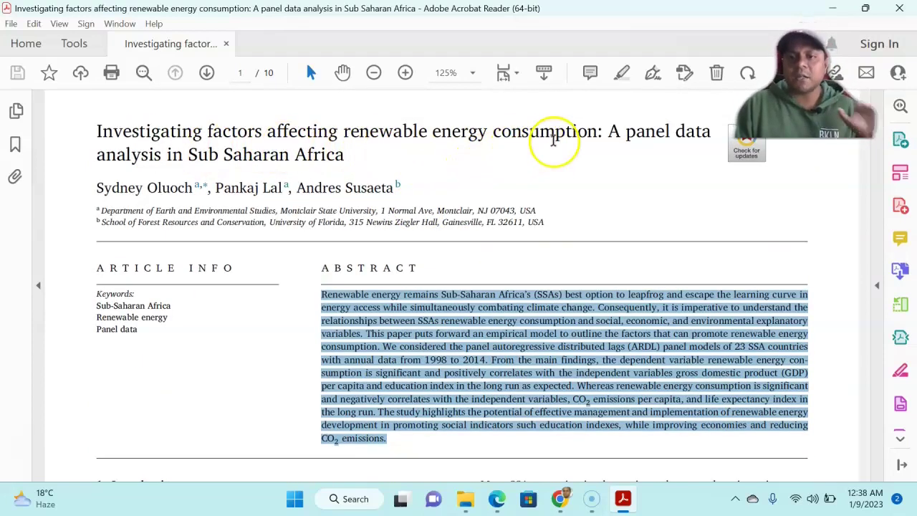
{"action": "scroll", "coordinate": [550, 154], "scroll_direction": "down", "scroll_amount": 1}
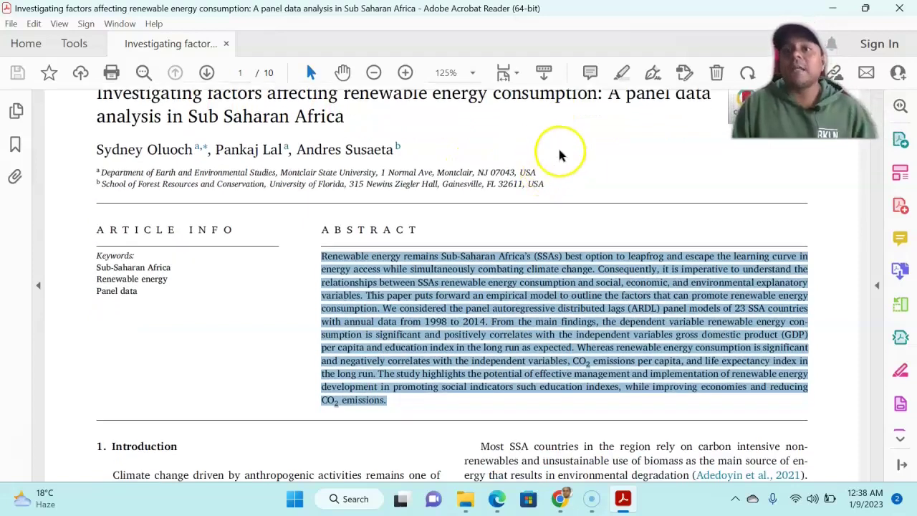
{"action": "scroll", "coordinate": [557, 157], "scroll_direction": "down", "scroll_amount": 1}
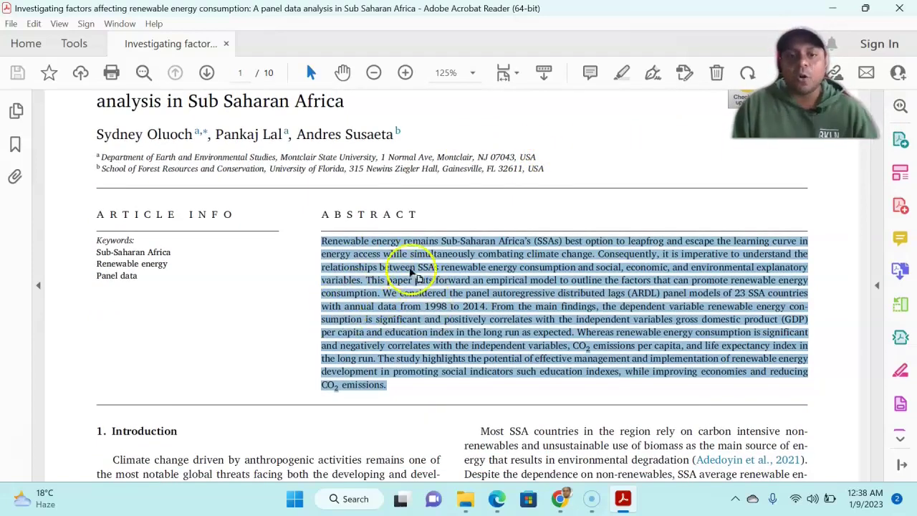
- Launch Microsoft Word, create a blank document and paste the copied abstract into it
{"action": "left_click", "coordinate": [350, 499]}
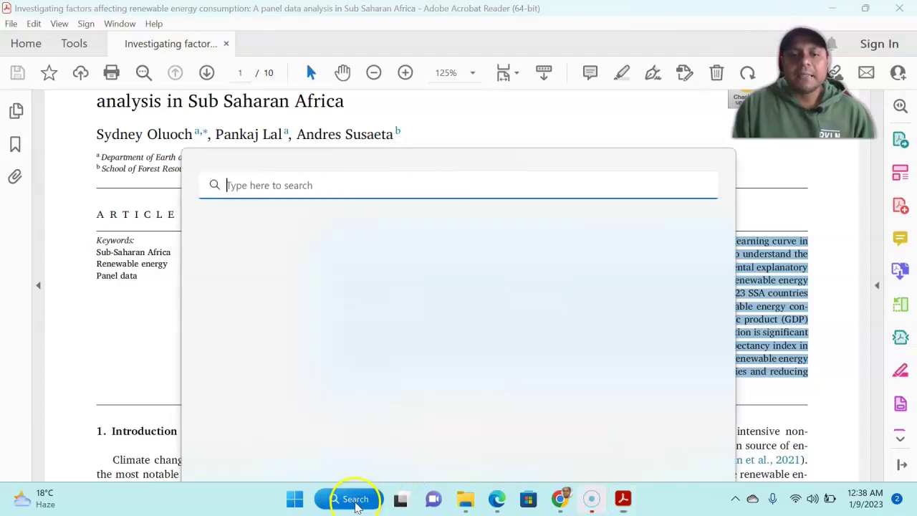
{"action": "left_click", "coordinate": [266, 206]}
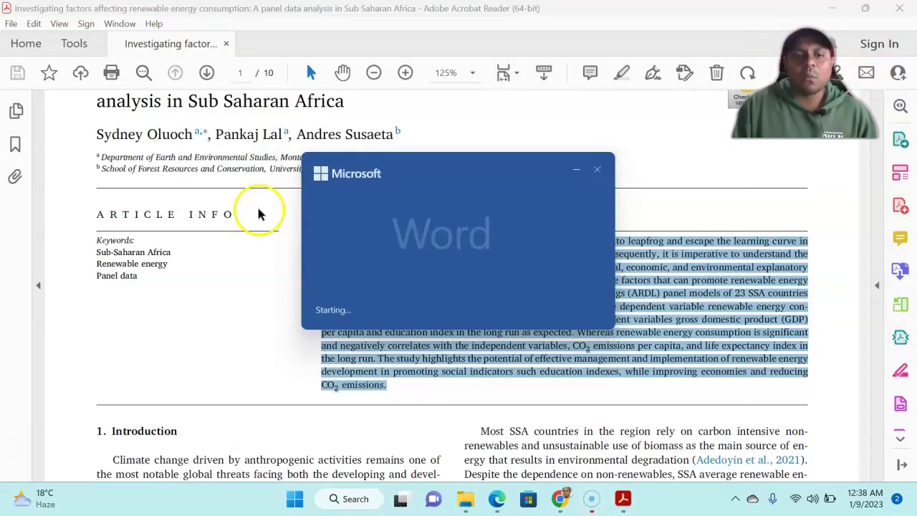
{"action": "left_click", "coordinate": [239, 165]}
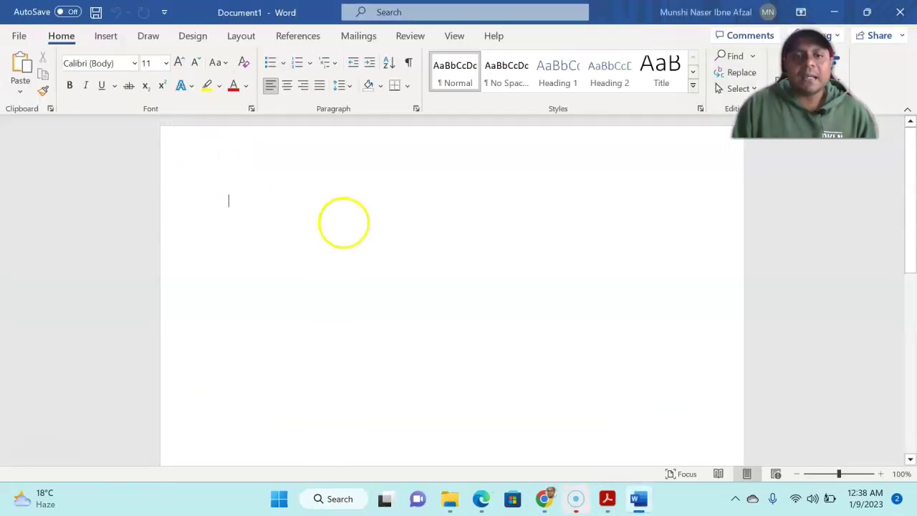
{"action": "key", "text": "ctrl+v"}
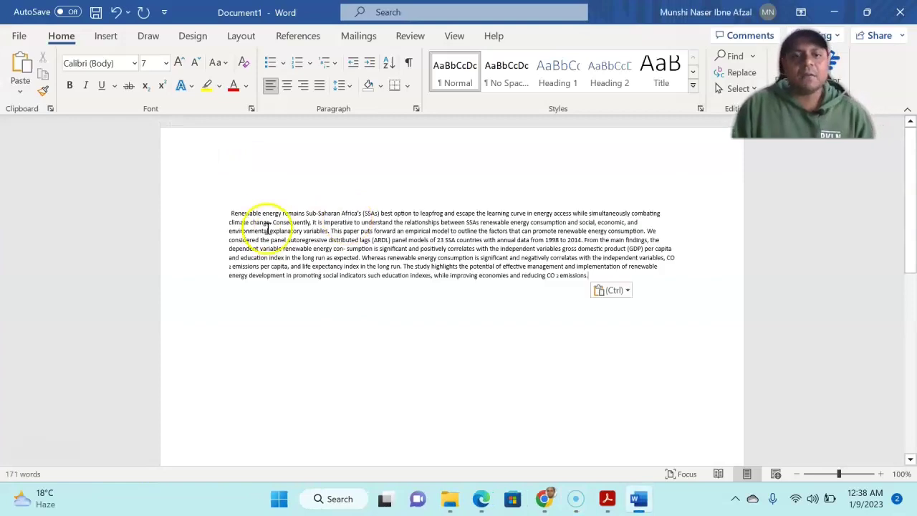
- Set the whole pasted abstract to font size 12 and justify its paragraph
{"action": "left_click_drag", "start_coordinate": [230, 212], "coordinate": [667, 282]}
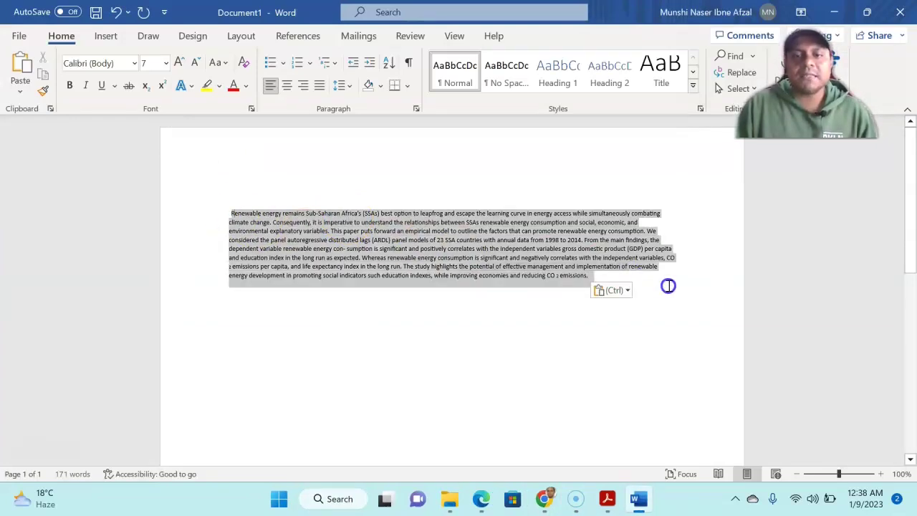
{"action": "left_click", "coordinate": [165, 63]}
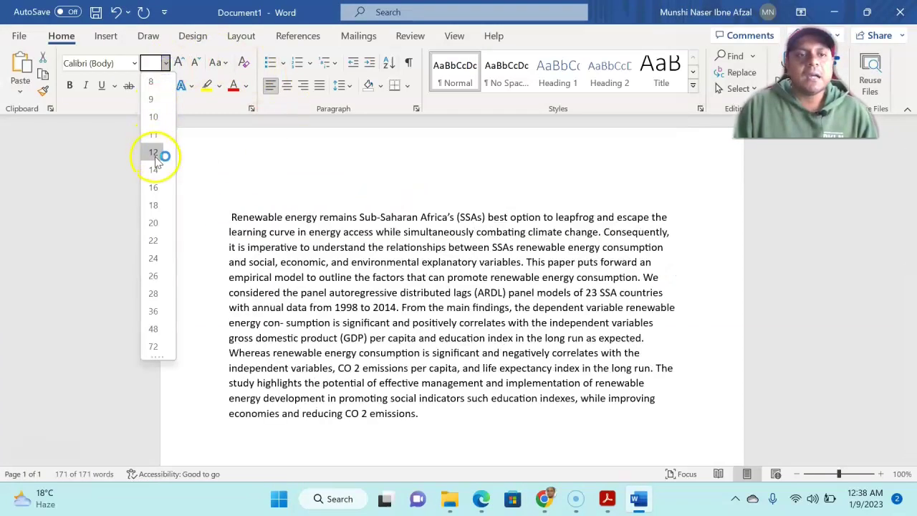
{"action": "left_click", "coordinate": [158, 153]}
{"action": "left_click", "coordinate": [319, 86]}
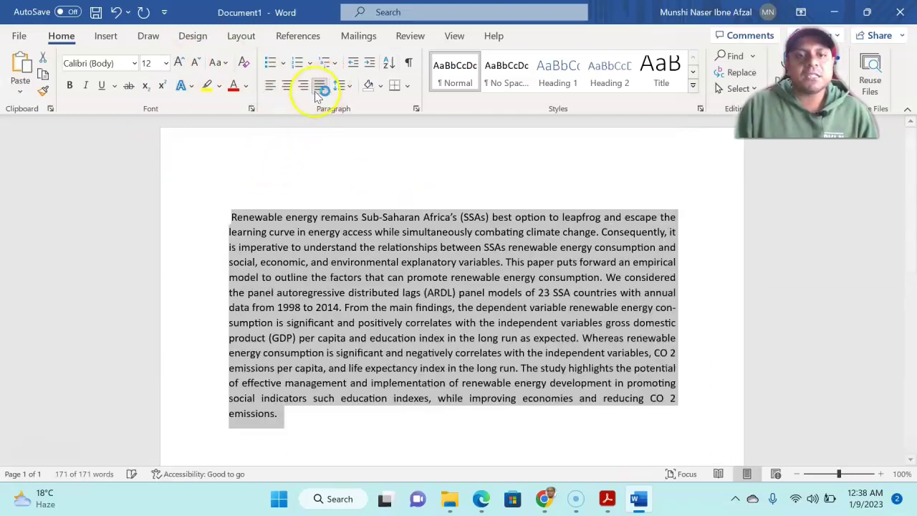
{"action": "left_click", "coordinate": [260, 199]}
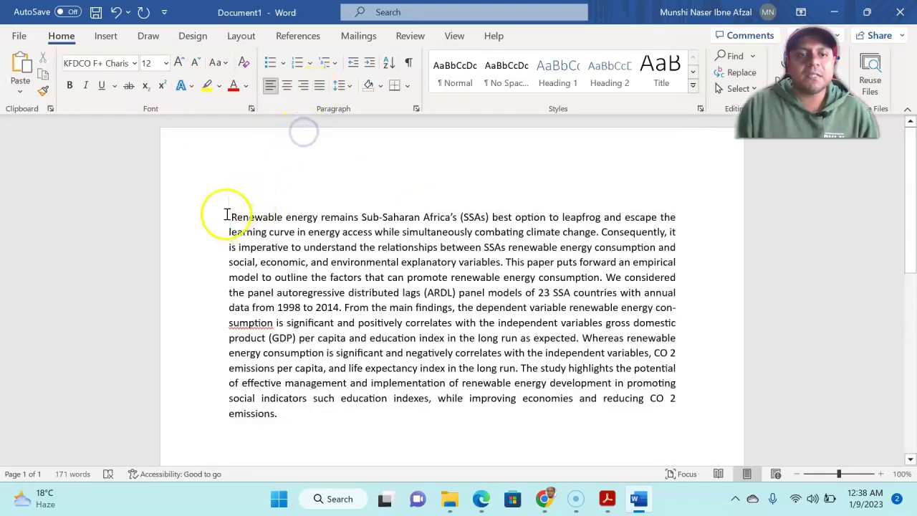
- Remove the space before the abstract's first word and save the document to the Desktop as "Renewable energy remains Test"
{"action": "key", "text": "Delete"}
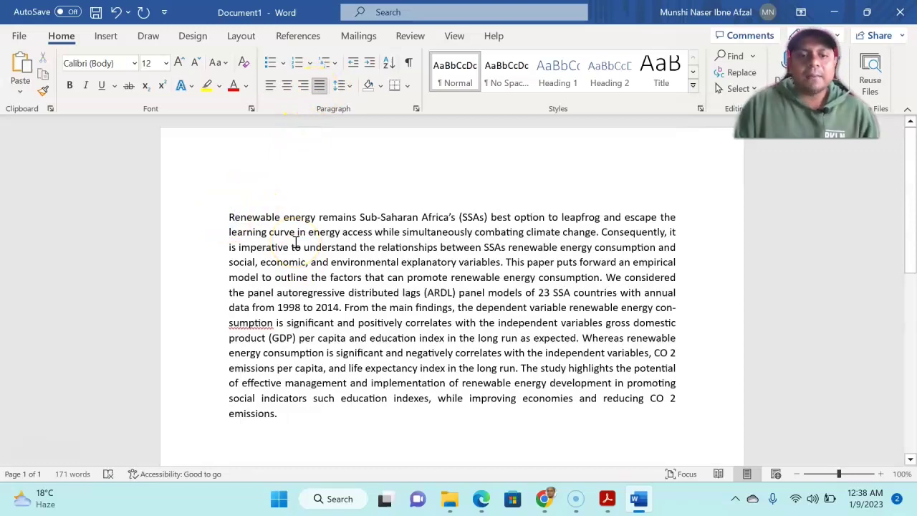
{"action": "left_click", "coordinate": [95, 12]}
{"action": "left_click", "coordinate": [483, 205]}
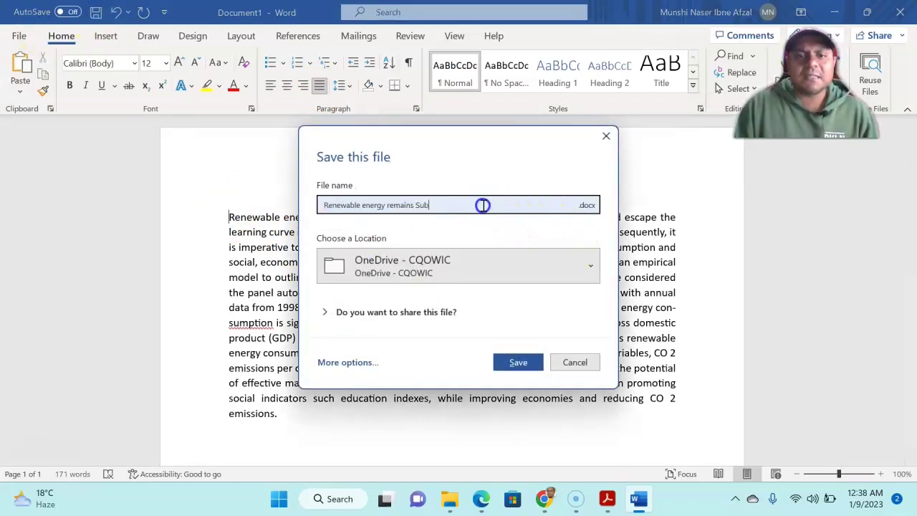
{"action": "key", "text": "BackSpace"}
{"action": "key", "text": "BackSpace"}
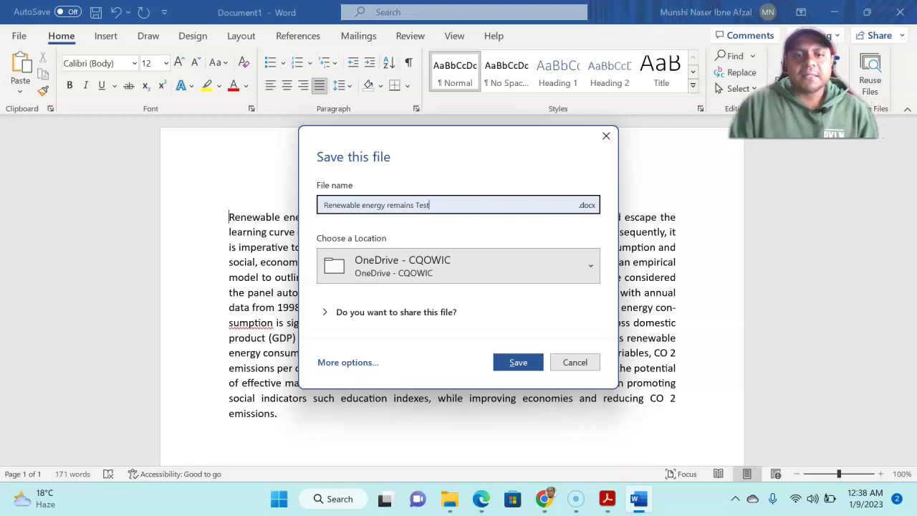
{"action": "left_click", "coordinate": [329, 365]}
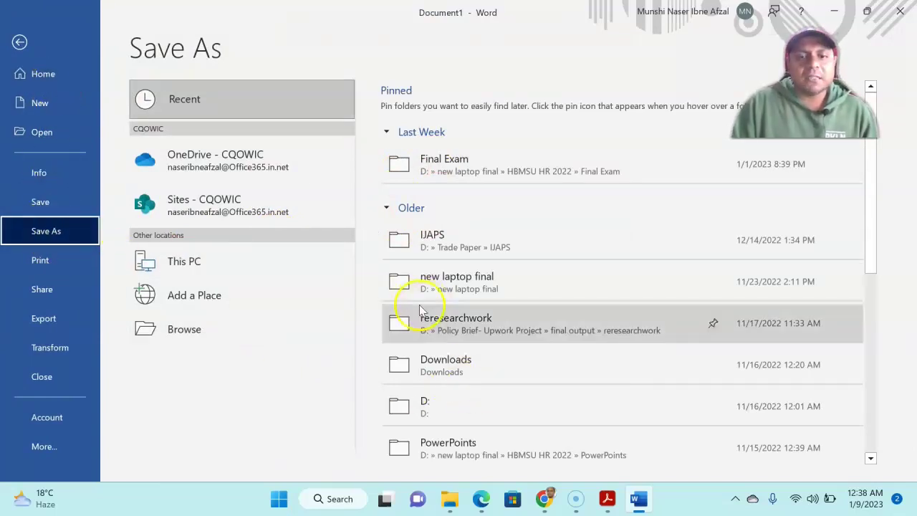
{"action": "left_click", "coordinate": [229, 339]}
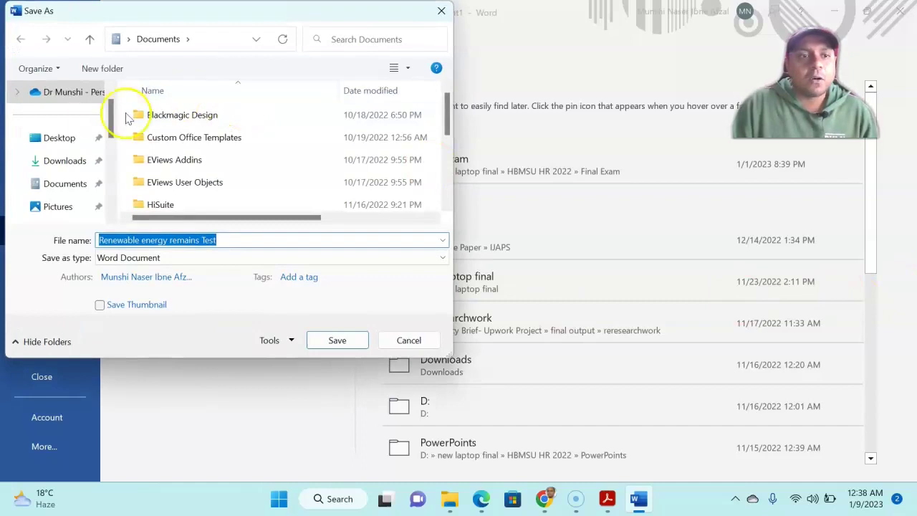
{"action": "left_click", "coordinate": [48, 141]}
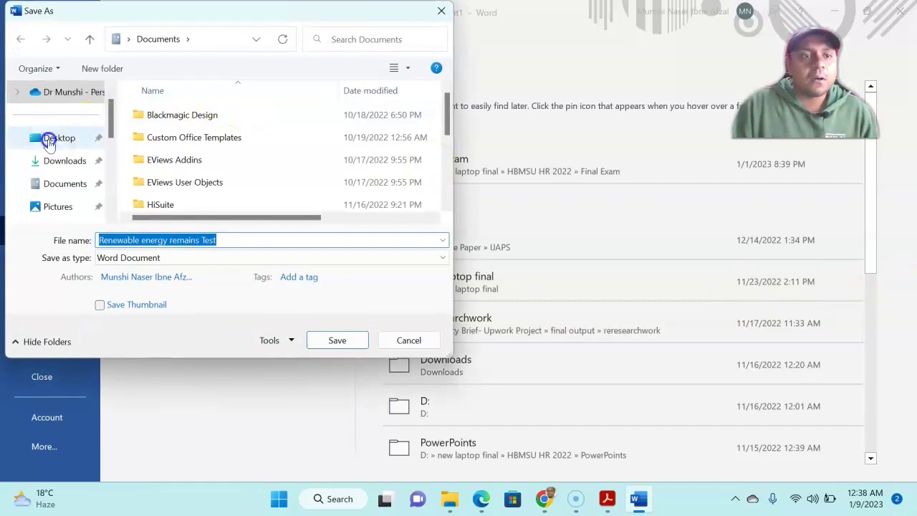
{"action": "left_click", "coordinate": [335, 340]}
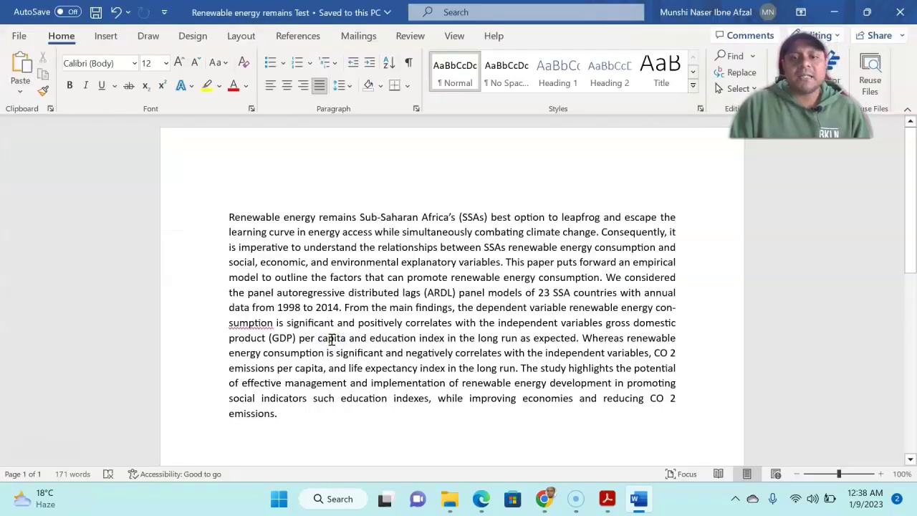
- Switch to the iThenticate login page in Chrome and log in with the account e-mail and password
{"action": "left_click", "coordinate": [544, 498]}
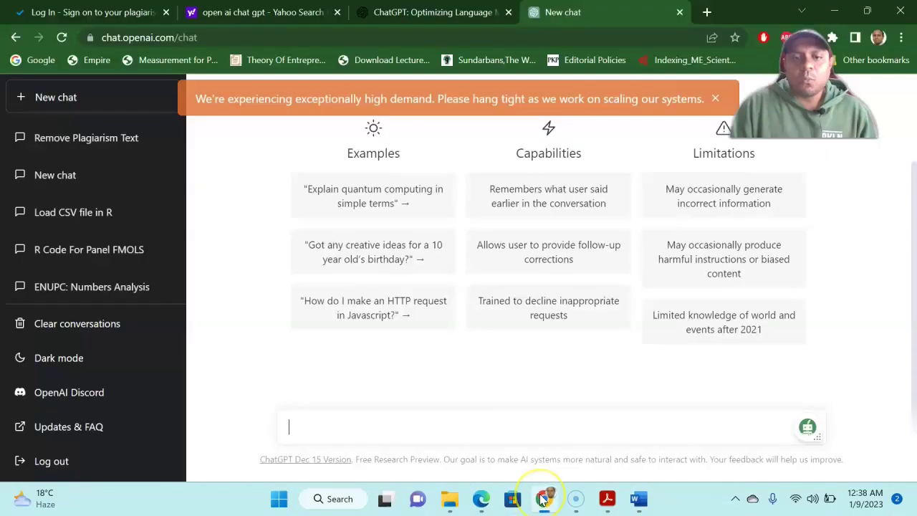
{"action": "left_click", "coordinate": [146, 19]}
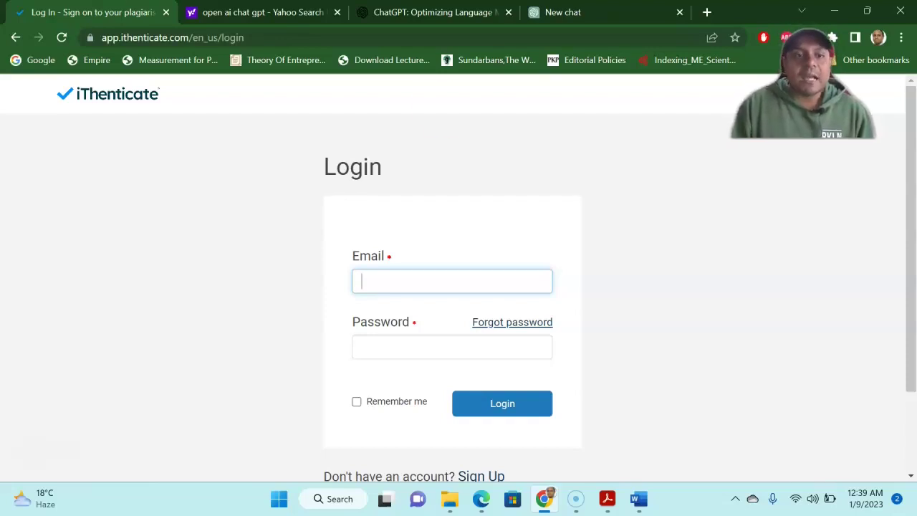
{"action": "left_click", "coordinate": [431, 281]}
{"action": "left_click", "coordinate": [477, 366]}
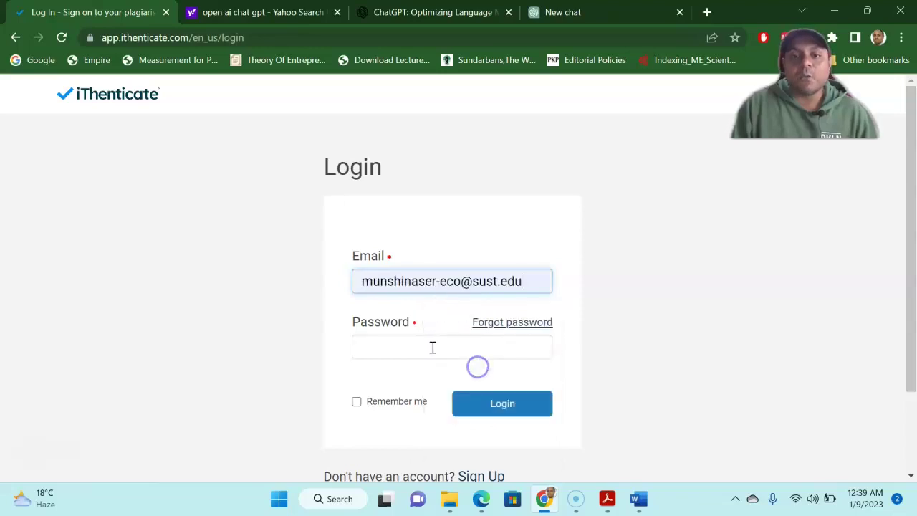
{"action": "left_click", "coordinate": [433, 347]}
{"action": "type", "text": "••••"}
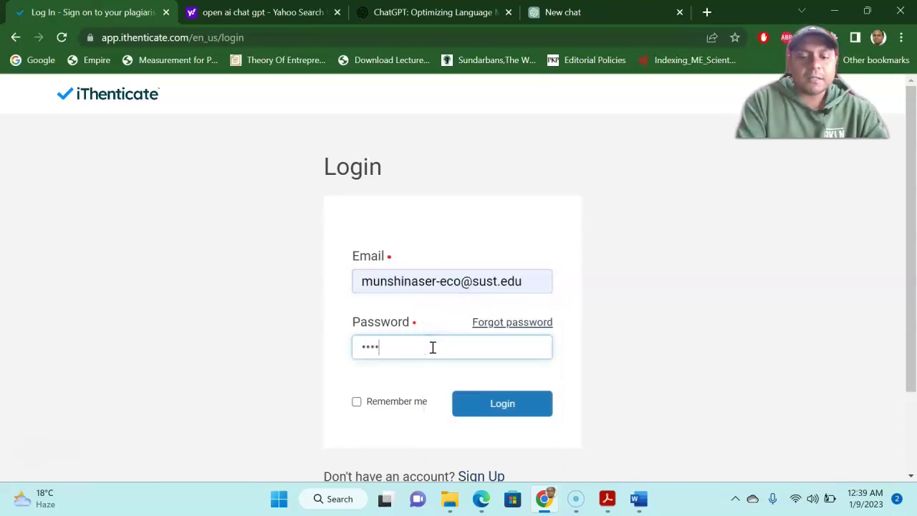
{"action": "type", "text": "••••••"}
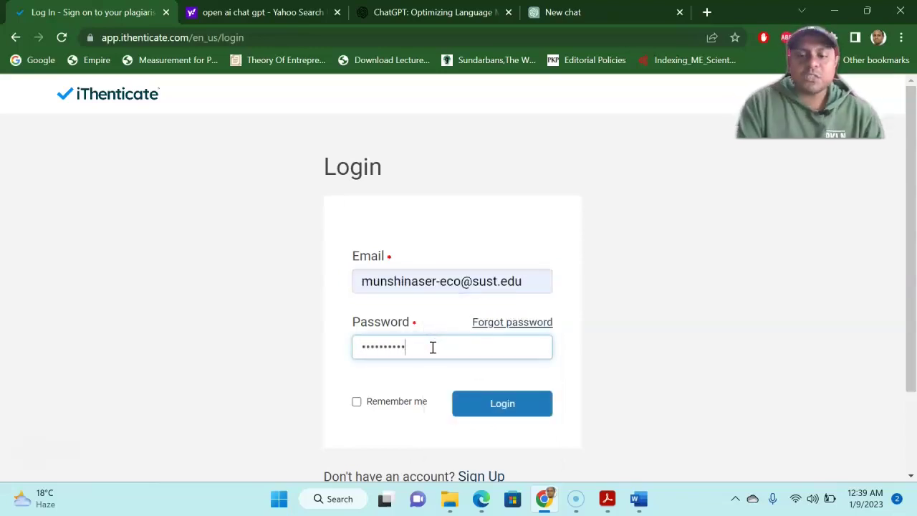
{"action": "key", "text": "Return"}
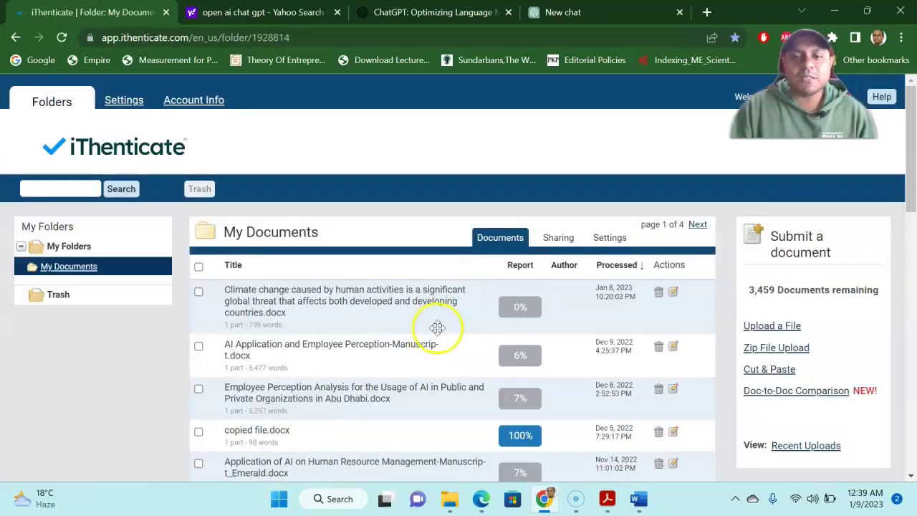
- Upload "Renewable energy remains Test.docx" from the Desktop to iThenticate for a plagiarism check
{"action": "left_click", "coordinate": [776, 324]}
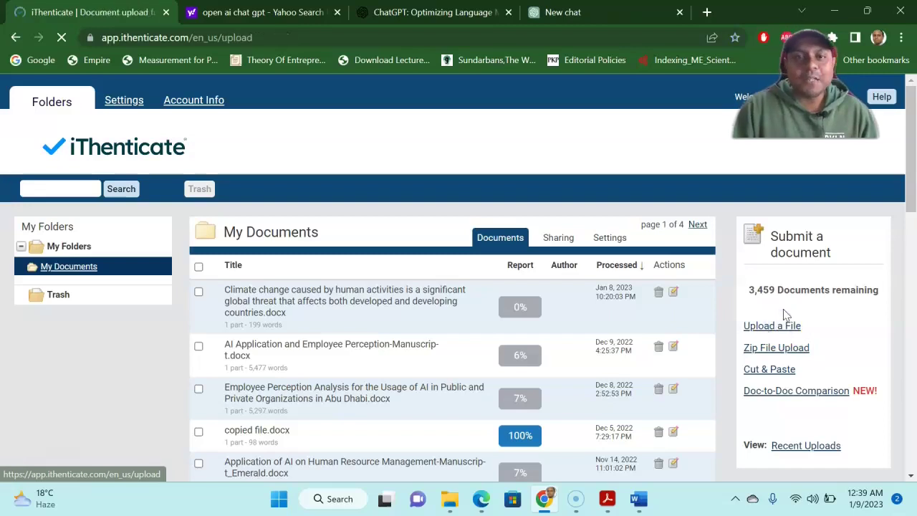
{"action": "scroll", "coordinate": [593, 344], "scroll_direction": "down", "scroll_amount": 4}
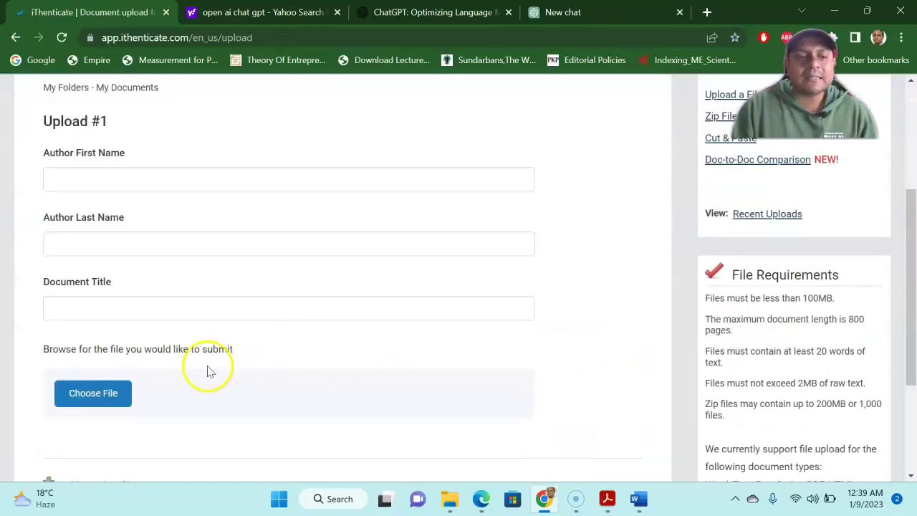
{"action": "left_click", "coordinate": [112, 397]}
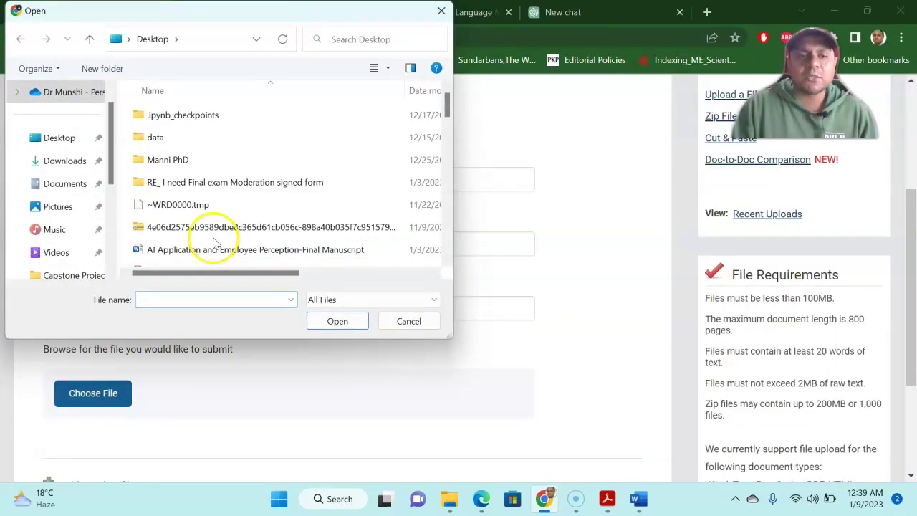
{"action": "scroll", "coordinate": [228, 174], "scroll_direction": "down", "scroll_amount": 2}
{"action": "scroll", "coordinate": [229, 174], "scroll_direction": "up", "scroll_amount": 1}
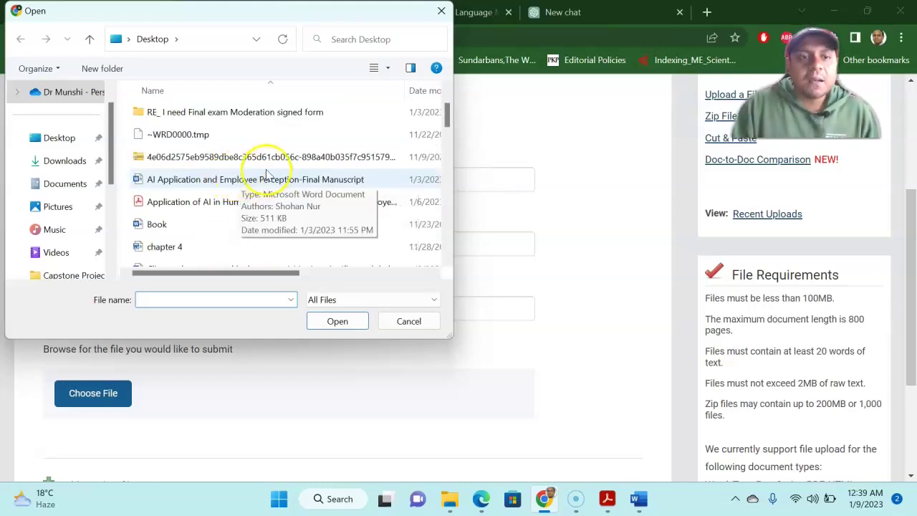
{"action": "scroll", "coordinate": [266, 174], "scroll_direction": "down", "scroll_amount": 1}
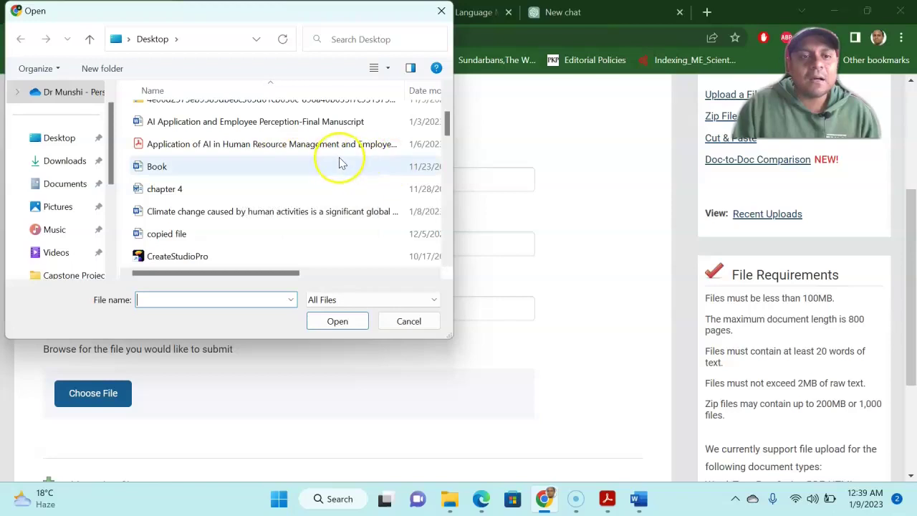
{"action": "scroll", "coordinate": [340, 163], "scroll_direction": "down", "scroll_amount": 2}
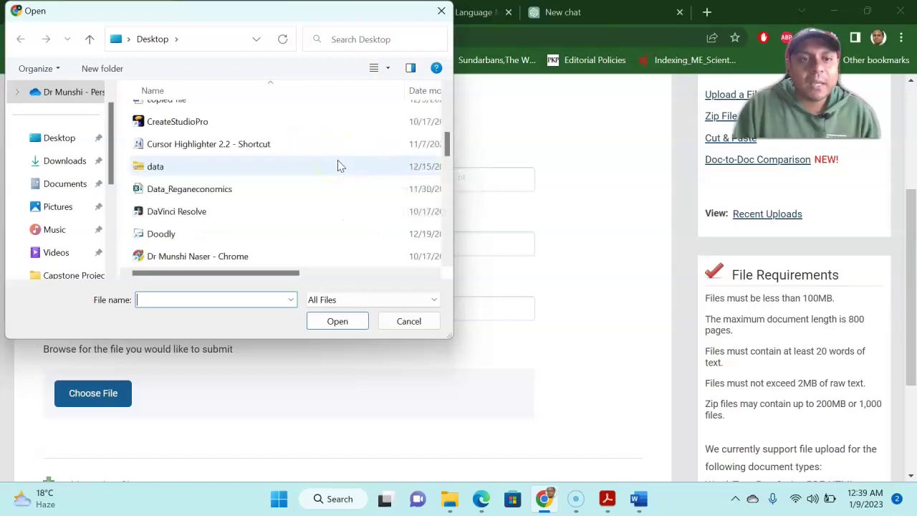
{"action": "scroll", "coordinate": [336, 171], "scroll_direction": "down", "scroll_amount": 2}
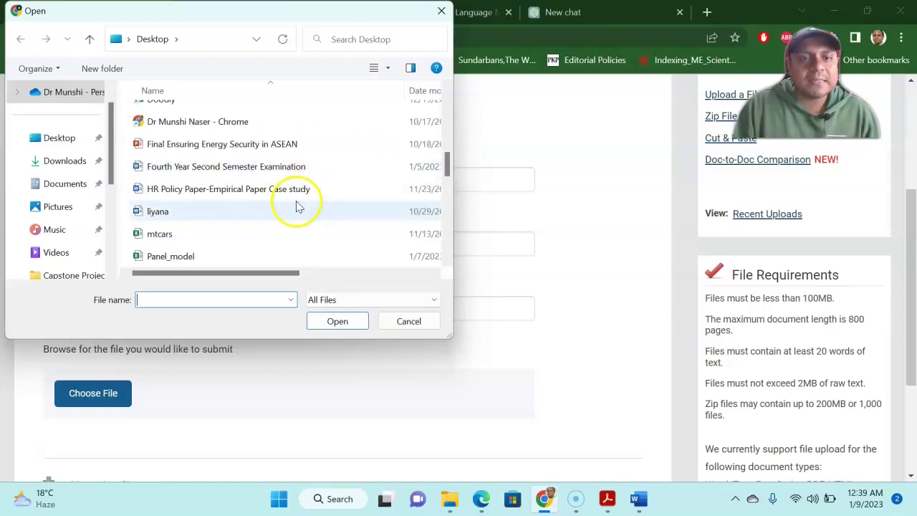
{"action": "scroll", "coordinate": [299, 207], "scroll_direction": "down", "scroll_amount": 1}
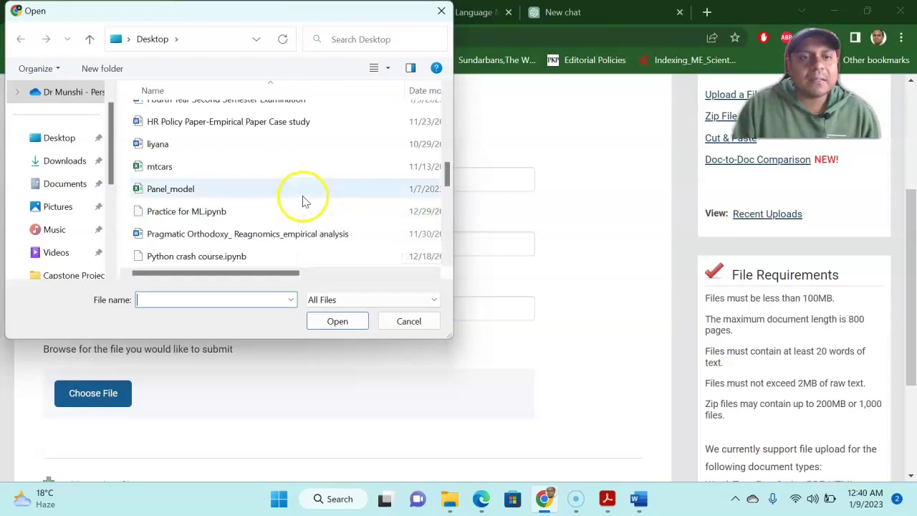
{"action": "scroll", "coordinate": [303, 203], "scroll_direction": "down", "scroll_amount": 5}
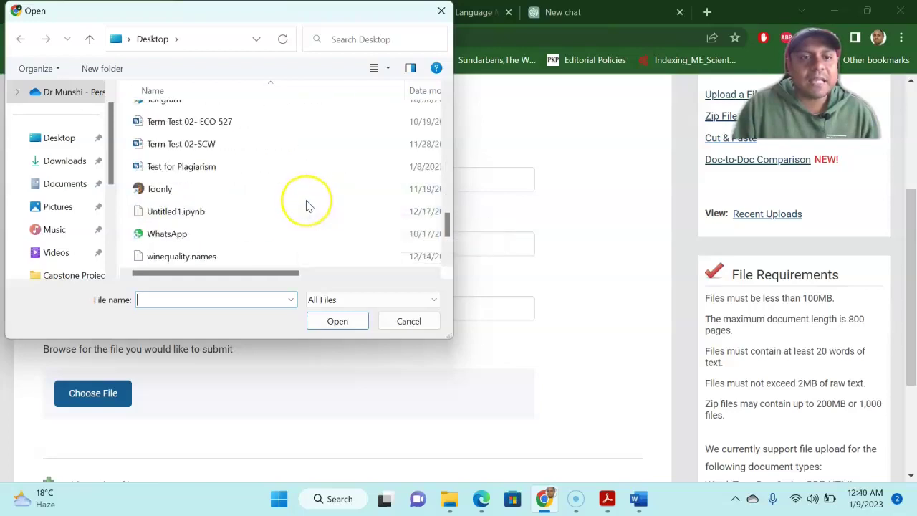
{"action": "scroll", "coordinate": [306, 206], "scroll_direction": "down", "scroll_amount": 1}
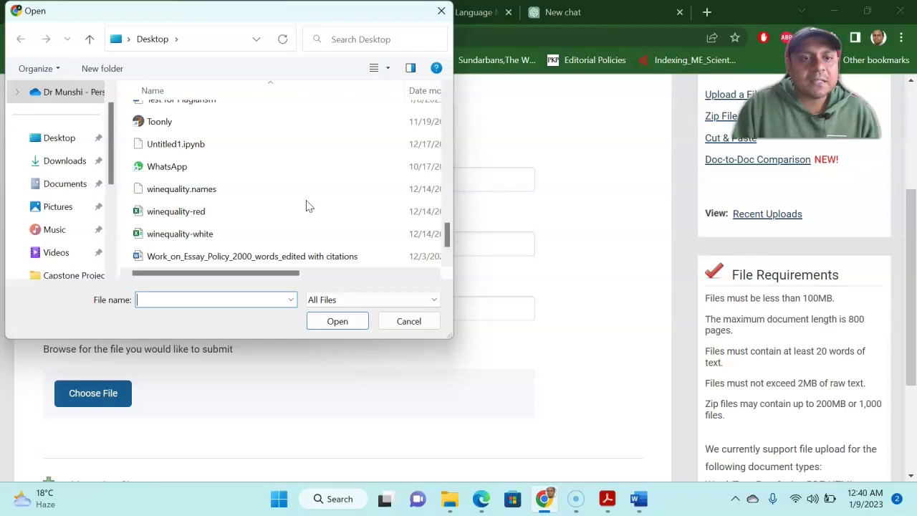
{"action": "scroll", "coordinate": [308, 206], "scroll_direction": "down", "scroll_amount": 1}
{"action": "scroll", "coordinate": [308, 207], "scroll_direction": "up", "scroll_amount": 20}
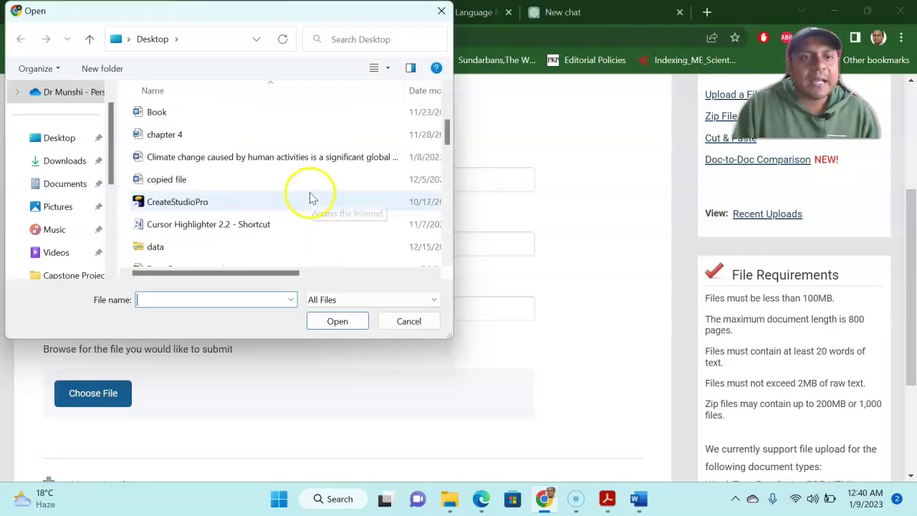
{"action": "scroll", "coordinate": [312, 191], "scroll_direction": "down", "scroll_amount": 2}
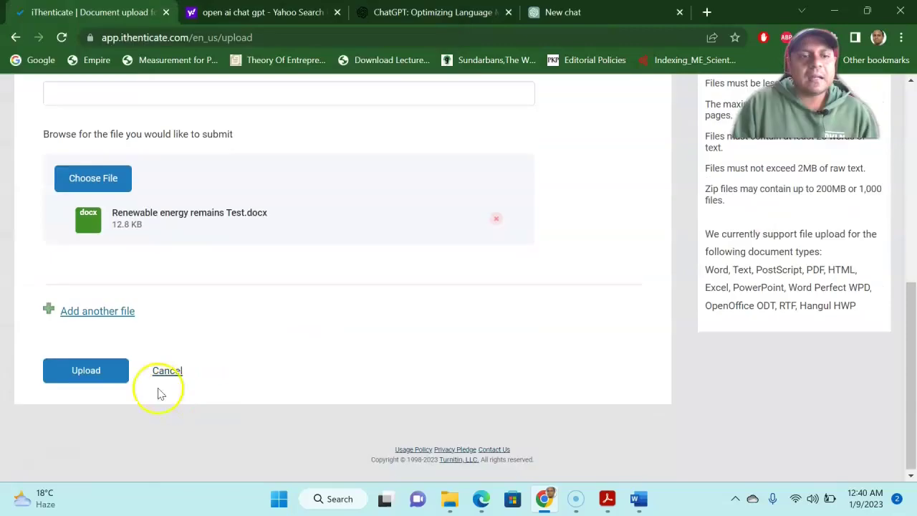
{"action": "left_click", "coordinate": [92, 371]}
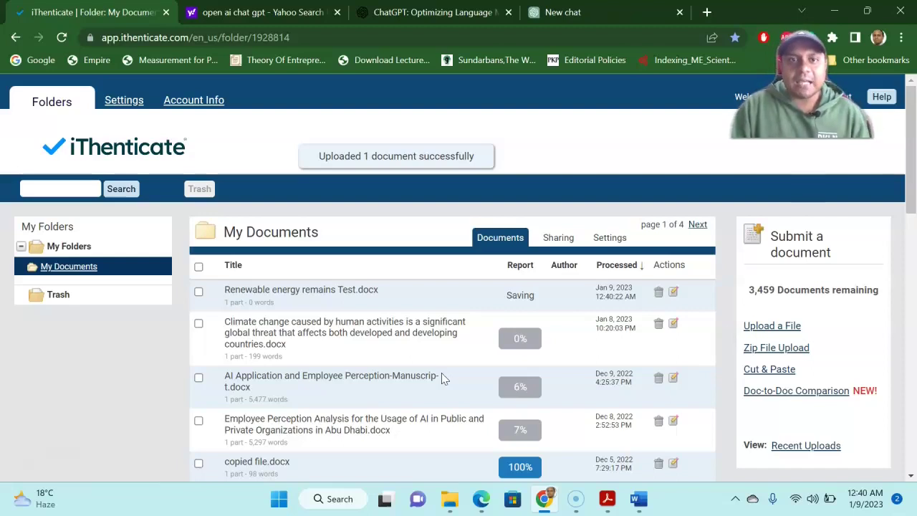
- Check the similarity report for "Renewable energy remains Test.docx" in iThenticate's My Documents folder
{"action": "left_click", "coordinate": [236, 13]}
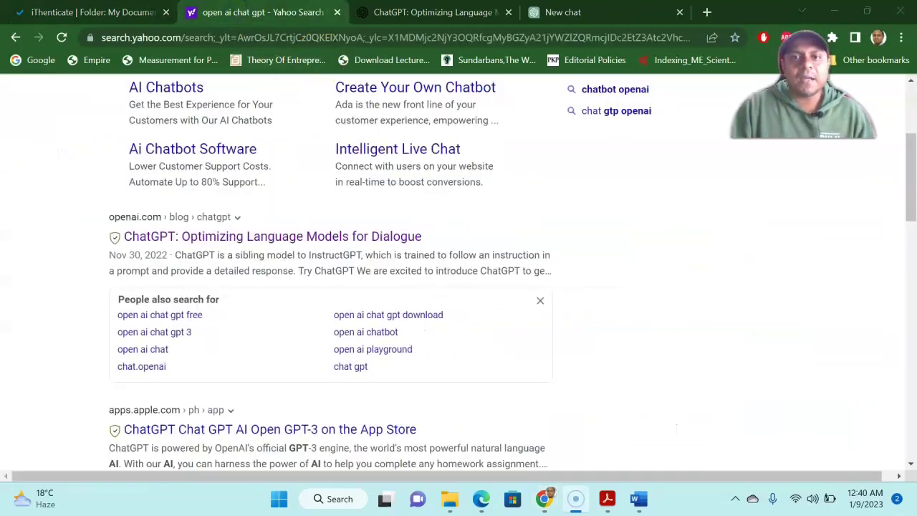
{"action": "left_click", "coordinate": [630, 12]}
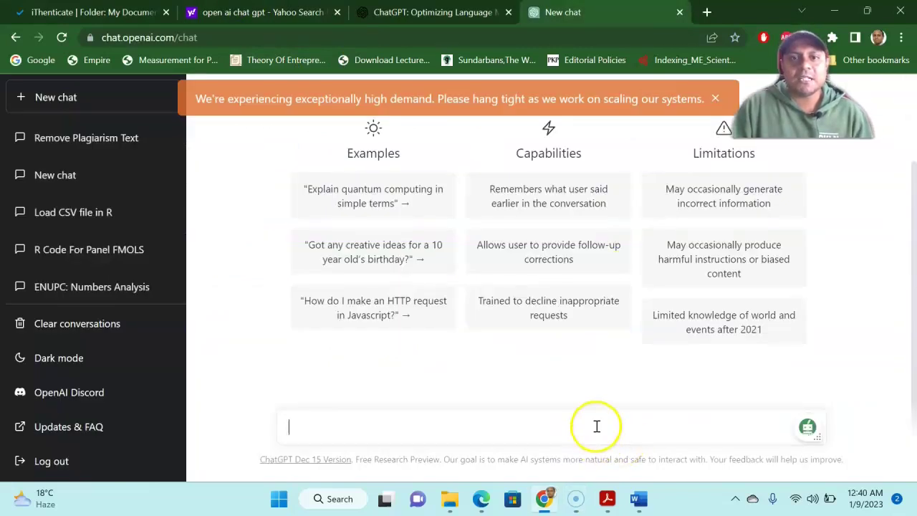
{"action": "key", "text": "ctrl+1"}
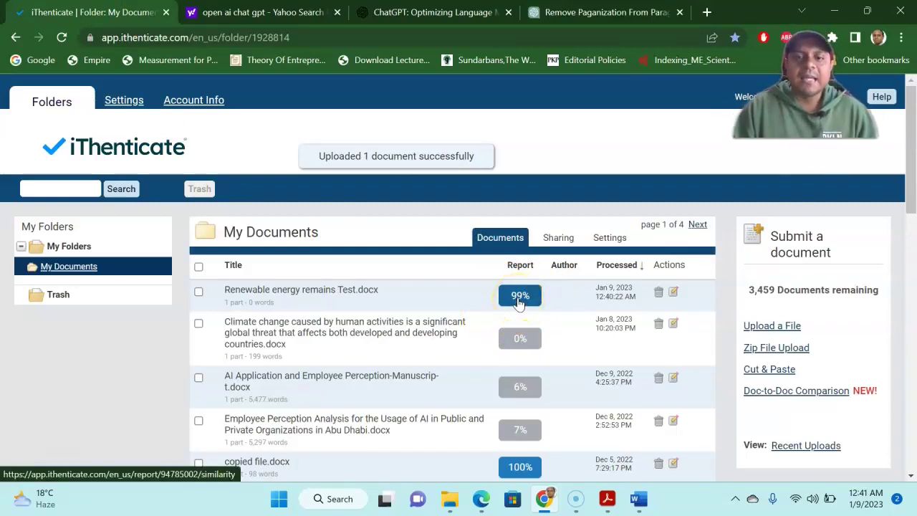
{"action": "left_click", "coordinate": [519, 298]}
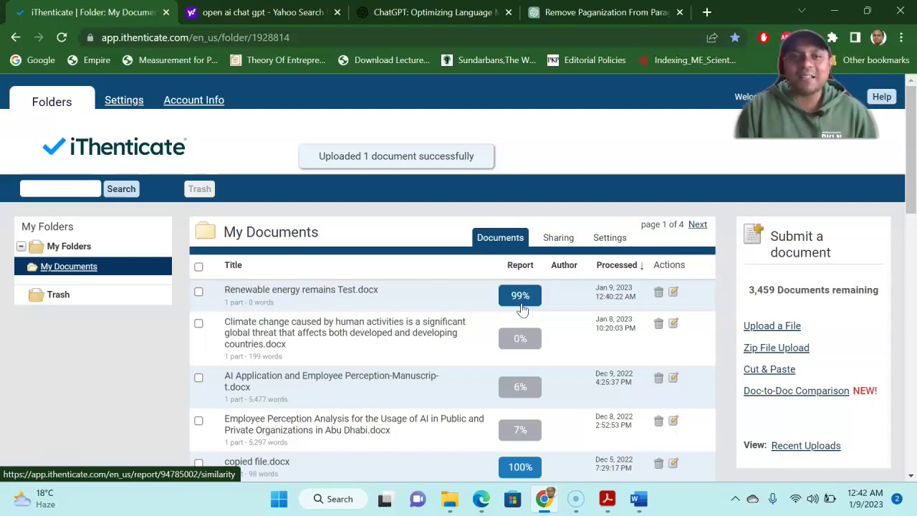
- Switch to ChatGPT, start a new chat and write the request "remove plagiarism from this paragraph"
{"action": "left_click", "coordinate": [645, 12]}
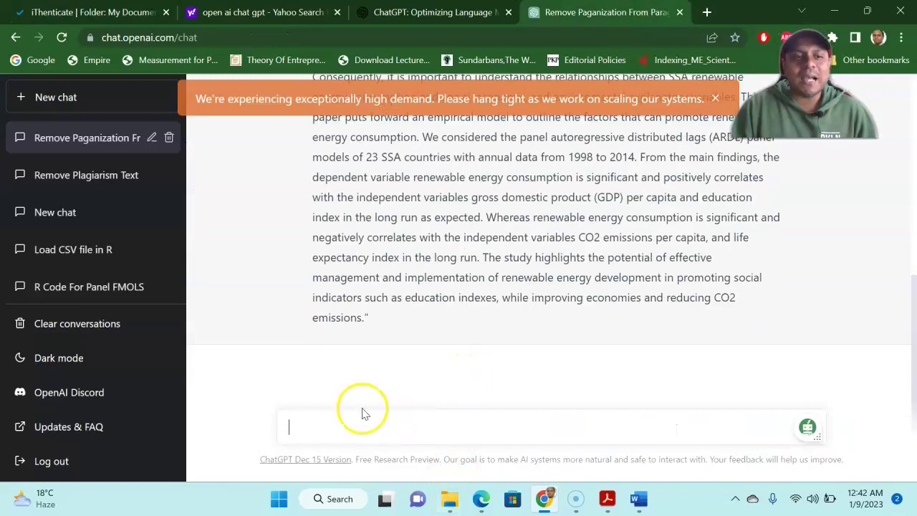
{"action": "left_click", "coordinate": [61, 97]}
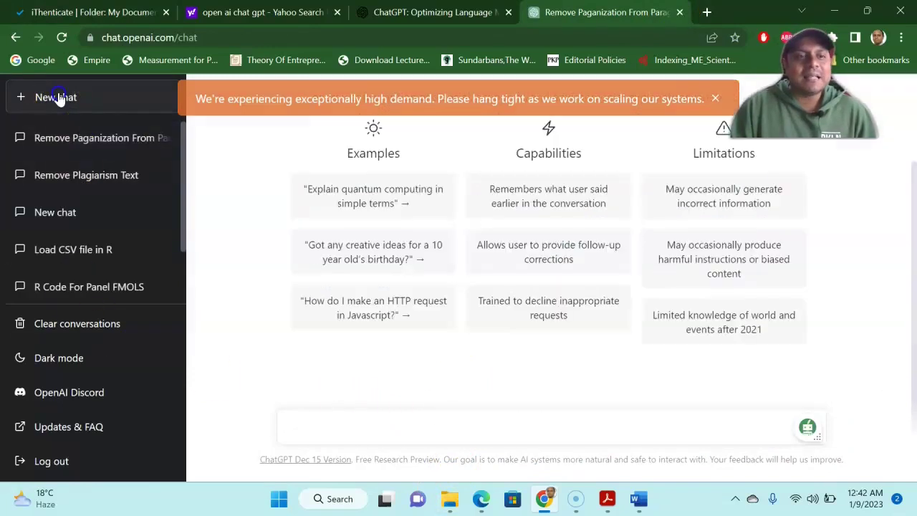
{"action": "left_click", "coordinate": [341, 426]}
{"action": "type", "text": "remove "}
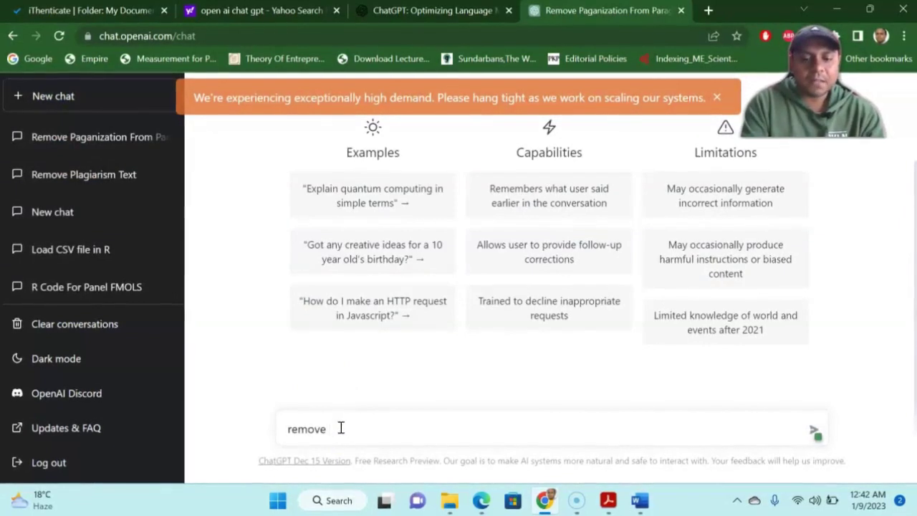
{"action": "type", "text": "plagi"}
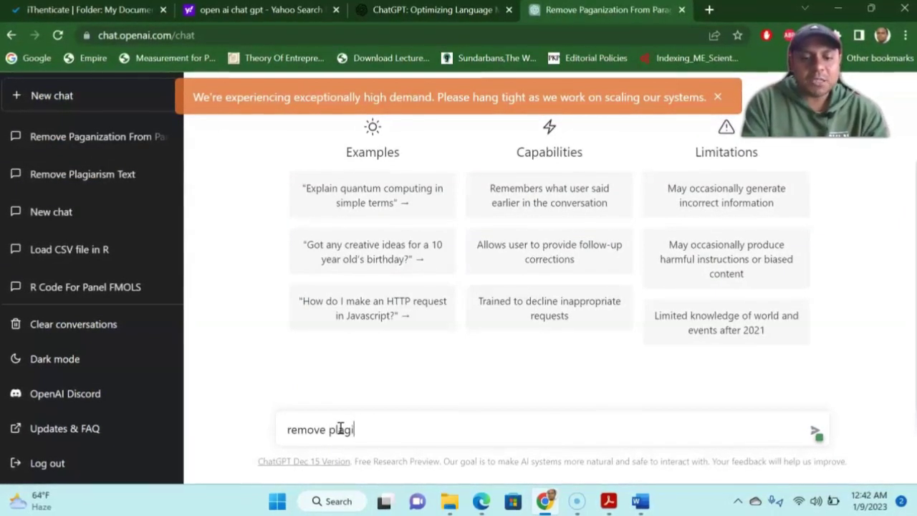
{"action": "type", "text": "arism"}
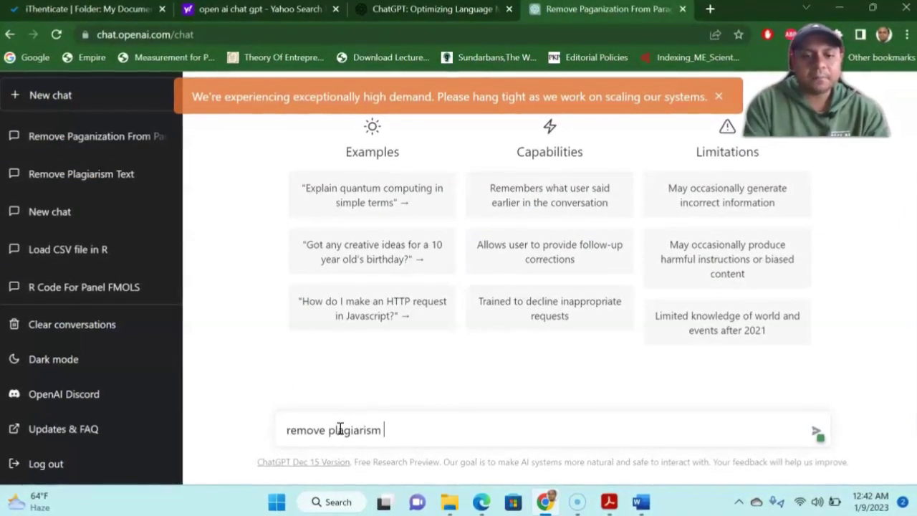
{"action": "type", "text": " from this "}
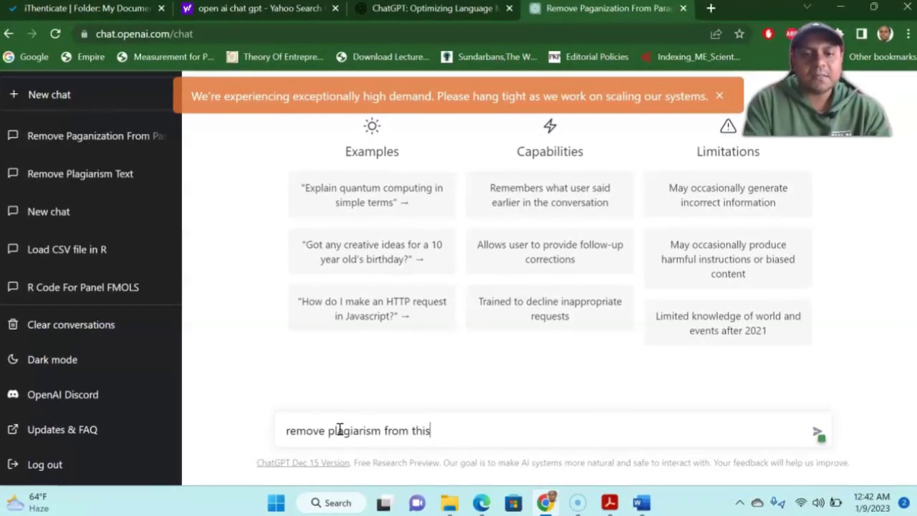
{"action": "type", "text": "para"}
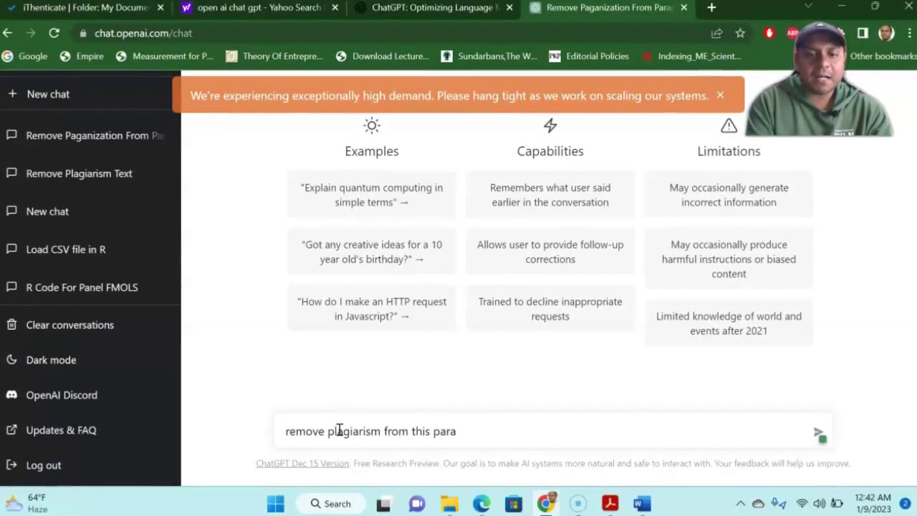
{"action": "type", "text": "gra"}
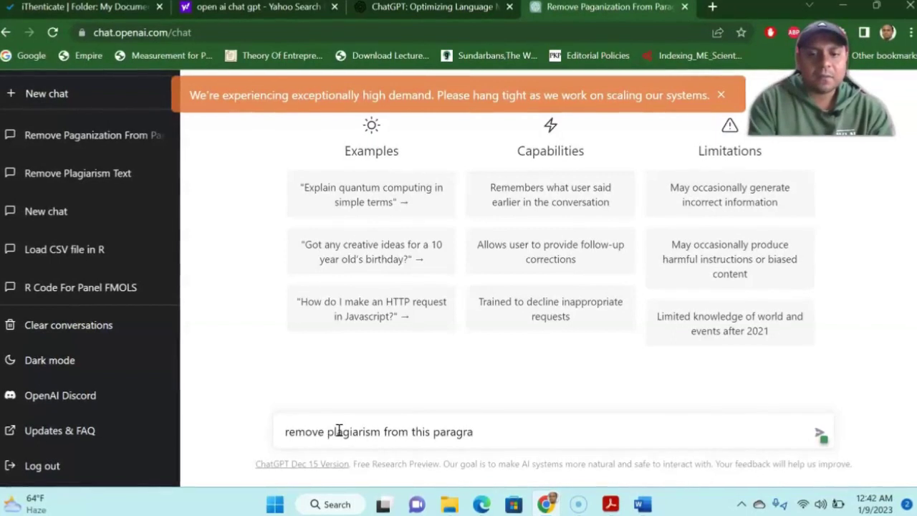
{"action": "type", "text": "ph "}
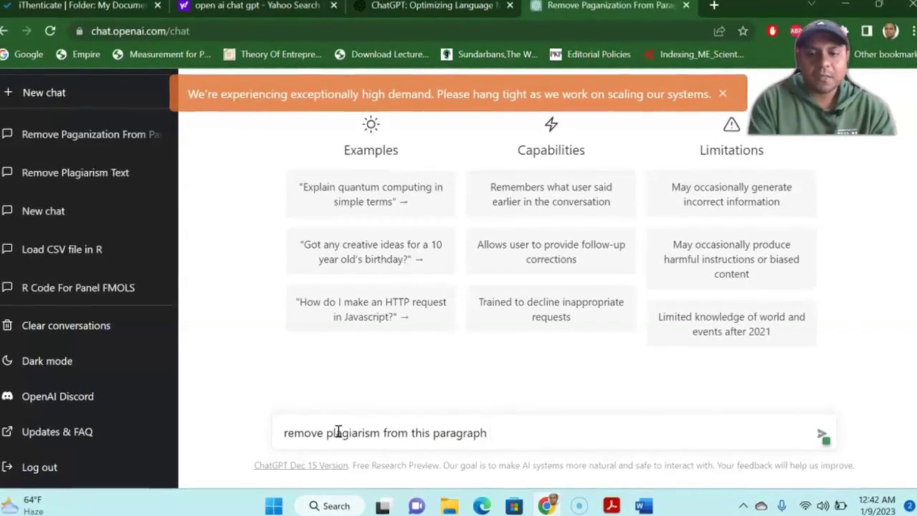
- Add the copied abstract in quotation marks after the request and send the prompt
{"action": "type", "text": "\""}
{"action": "key", "text": "ctrl+v"}
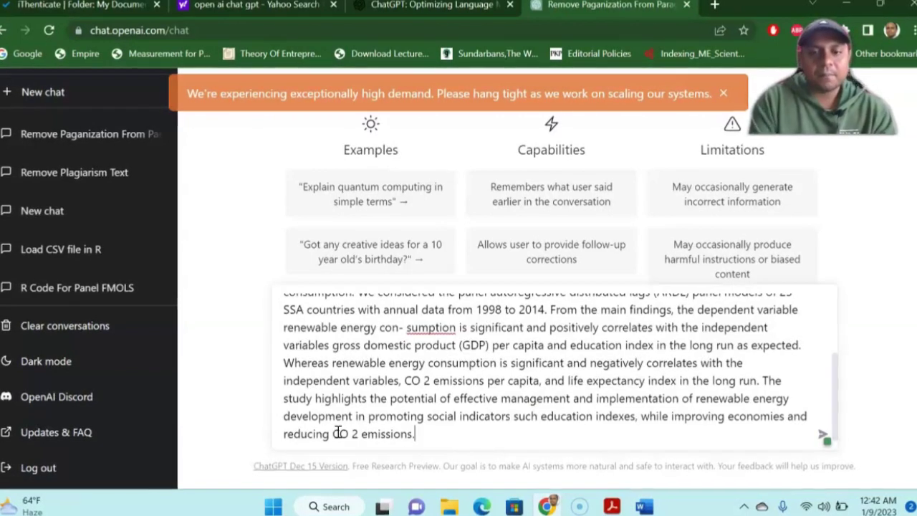
{"action": "type", "text": "\""}
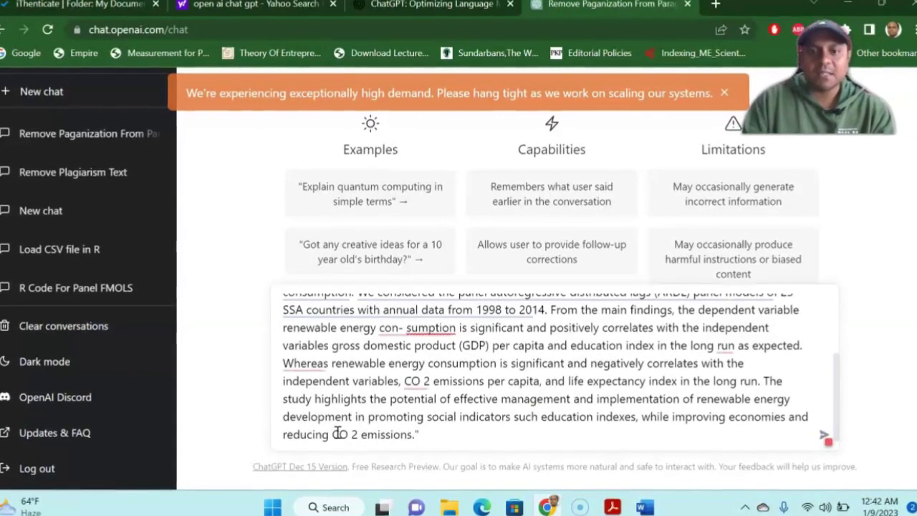
{"action": "scroll", "coordinate": [350, 430], "scroll_direction": "up", "scroll_amount": 1}
{"action": "left_click", "coordinate": [363, 426]}
{"action": "scroll", "coordinate": [363, 426], "scroll_direction": "down", "scroll_amount": 2}
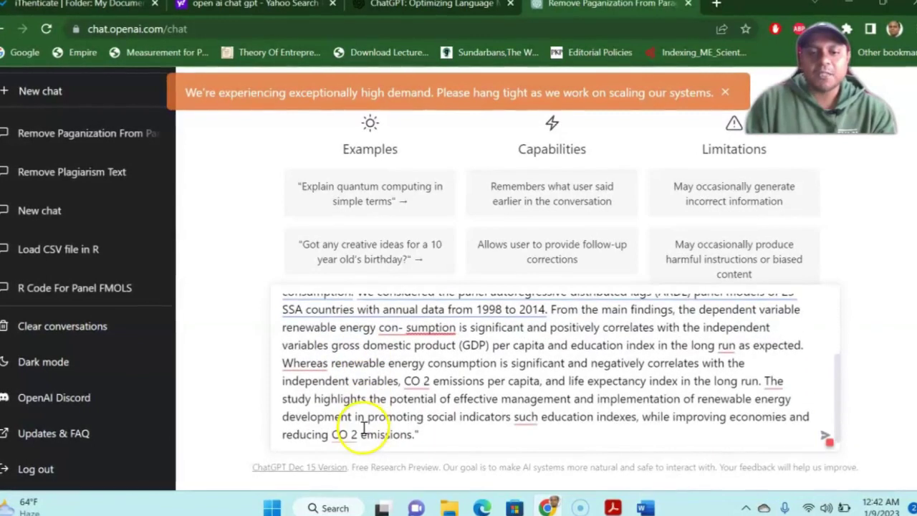
{"action": "key", "text": "Return"}
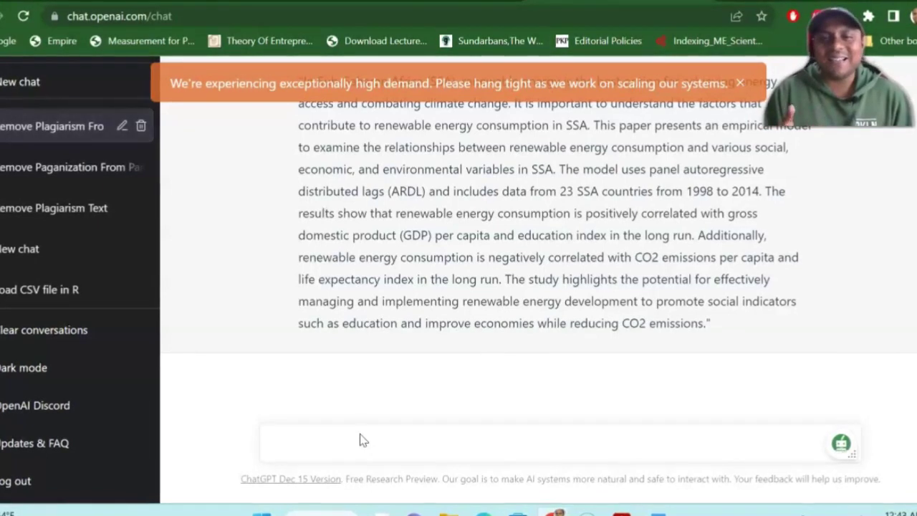
- Copy the entire revised paragraph from ChatGPT's reply, from "In Sub-Saharan Africa (SSA)" to "reducing CO2 emissions."
{"action": "scroll", "coordinate": [424, 370], "scroll_direction": "up", "scroll_amount": 3}
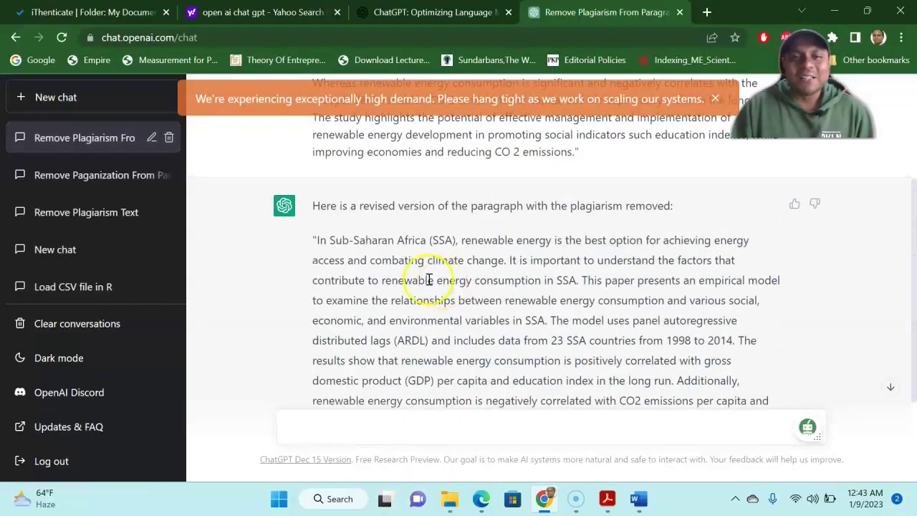
{"action": "left_click_drag", "start_coordinate": [313, 240], "coordinate": [745, 364]}
{"action": "right_click", "coordinate": [588, 226]}
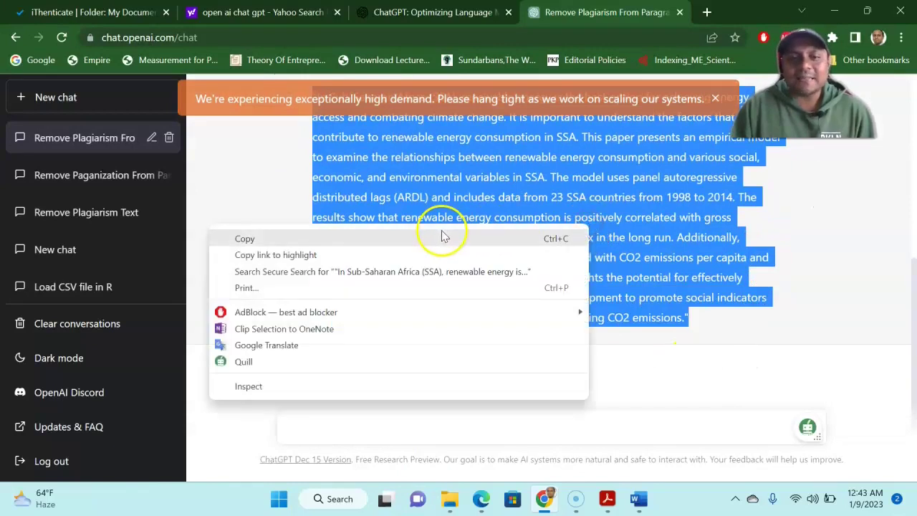
{"action": "left_click", "coordinate": [435, 238]}
- Switch to Word and paste the revised paragraph into a new blank document
{"action": "left_click", "coordinate": [639, 499]}
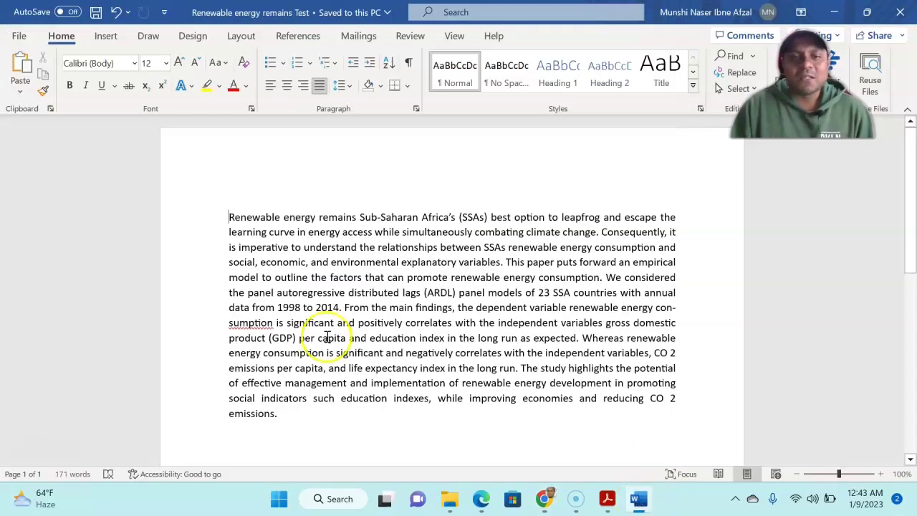
{"action": "left_click_drag", "start_coordinate": [227, 218], "coordinate": [278, 307]}
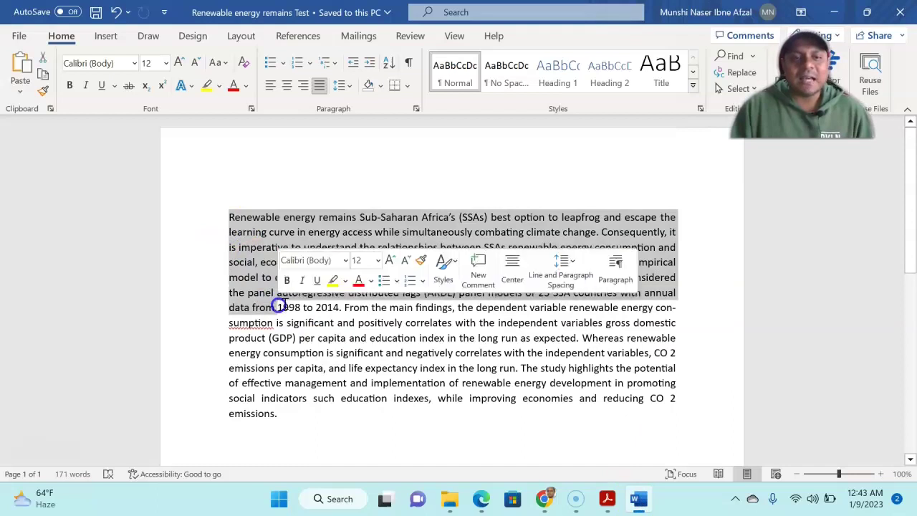
{"action": "left_click", "coordinate": [20, 36]}
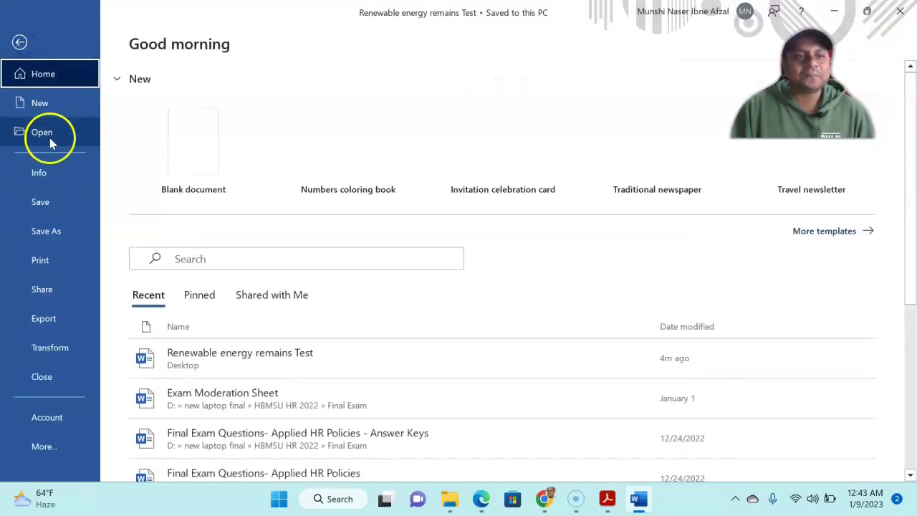
{"action": "left_click", "coordinate": [143, 154]}
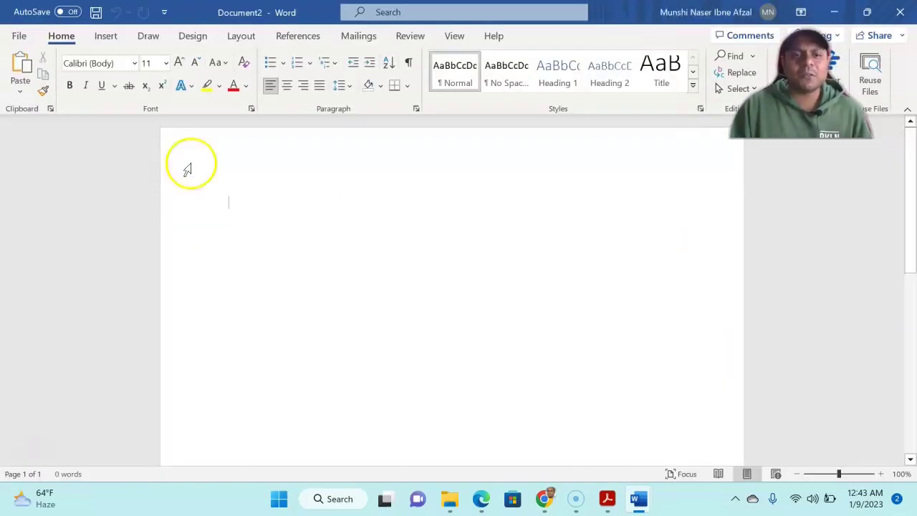
{"action": "key", "text": "ctrl+v"}
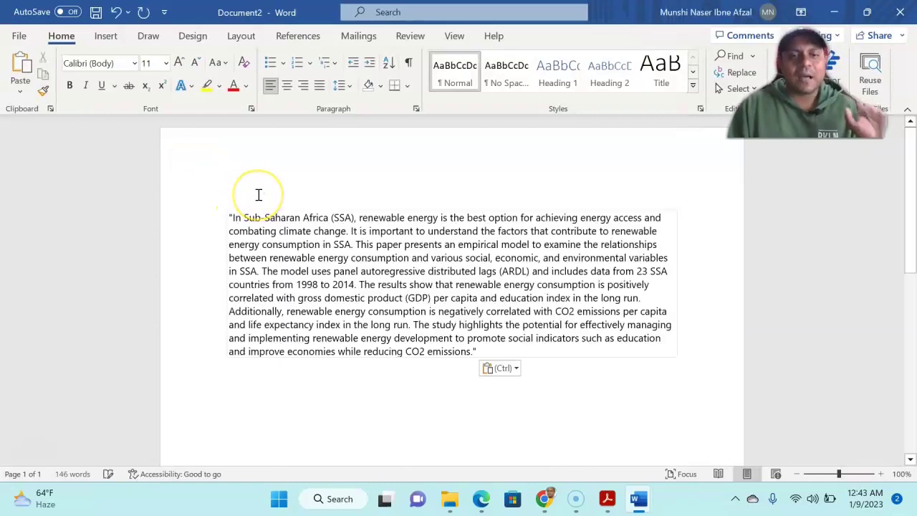
- Save the new document to the Desktop on this PC as "In Sub"
{"action": "left_click", "coordinate": [95, 12]}
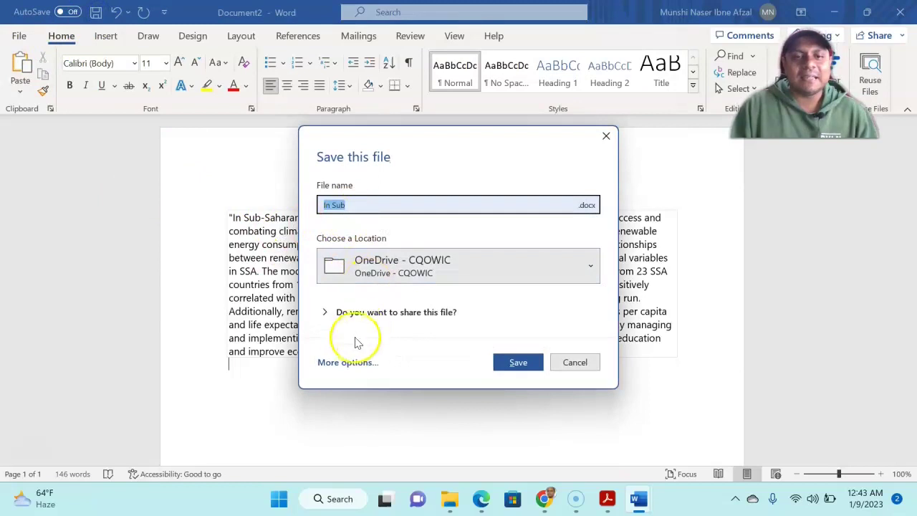
{"action": "left_click", "coordinate": [349, 363]}
{"action": "left_click", "coordinate": [409, 172]}
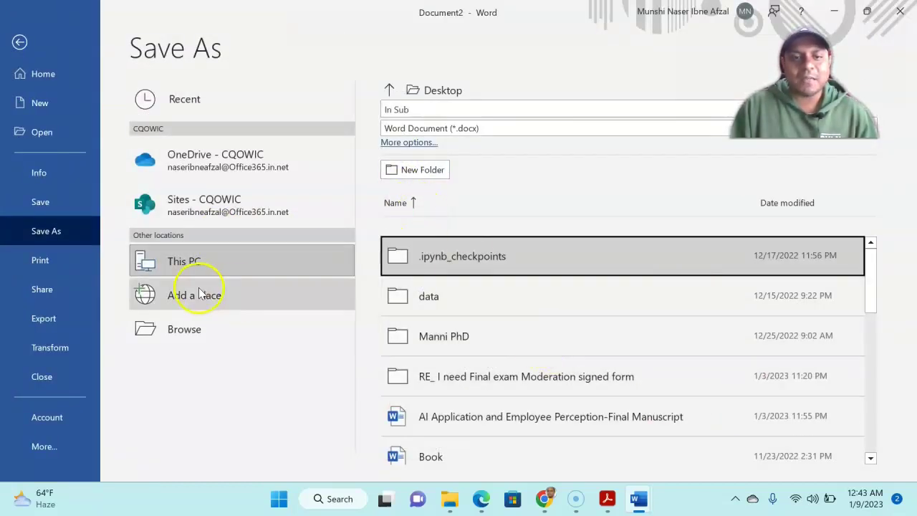
{"action": "left_click", "coordinate": [205, 326]}
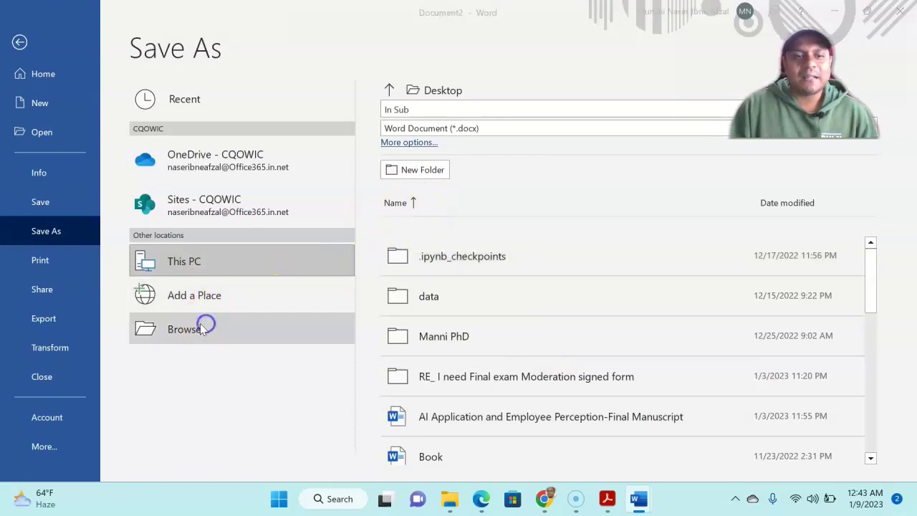
{"action": "left_click", "coordinate": [337, 340]}
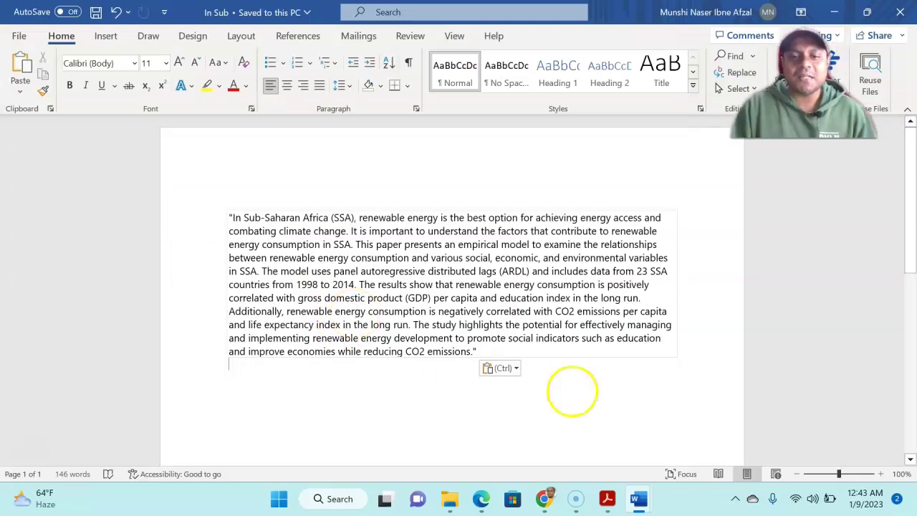
- Switch to iThenticate in Chrome and open the file chooser of the single-file upload form
{"action": "left_click", "coordinate": [545, 499]}
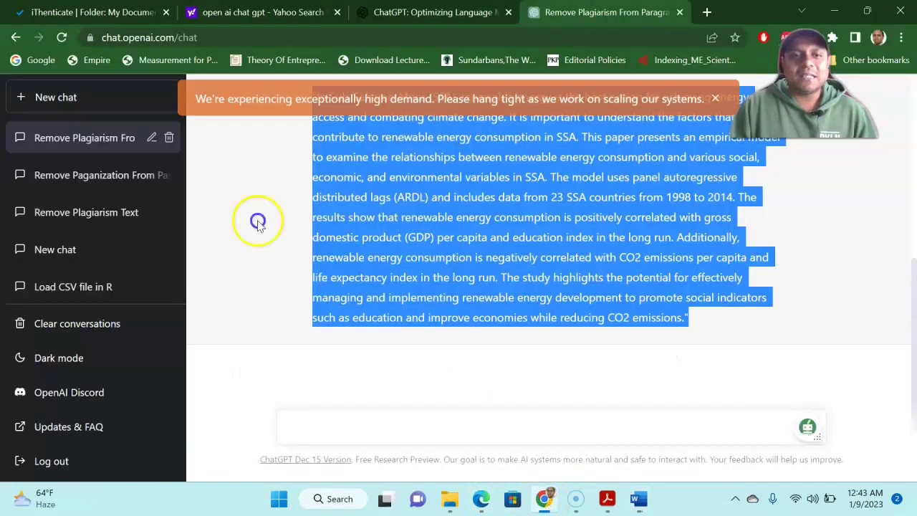
{"action": "left_click", "coordinate": [93, 12]}
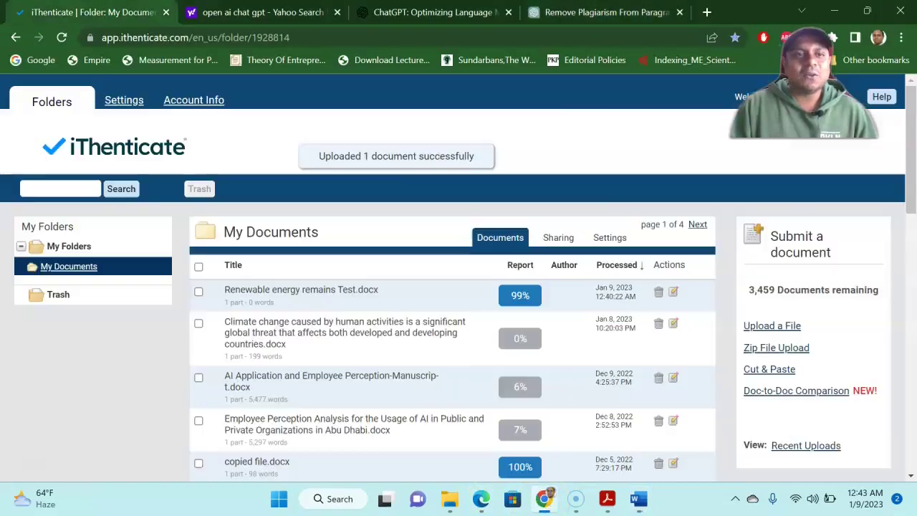
{"action": "left_click", "coordinate": [777, 326]}
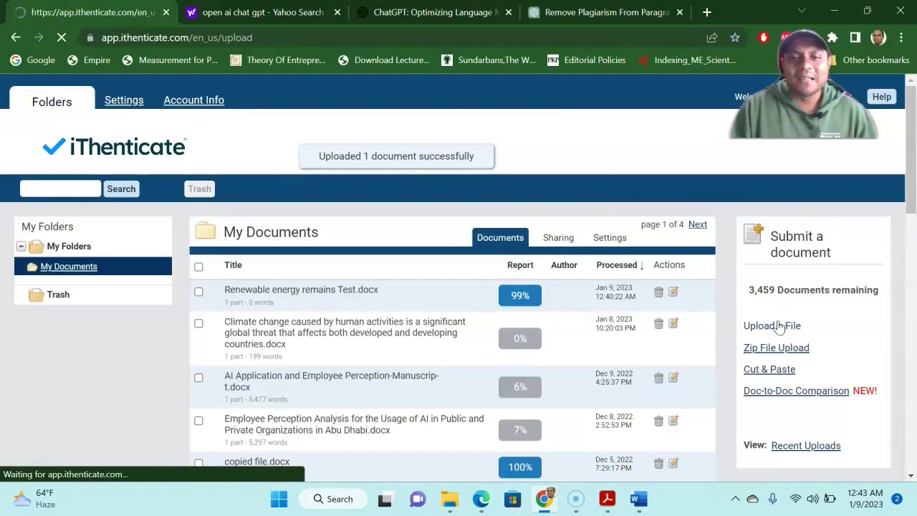
{"action": "scroll", "coordinate": [441, 328], "scroll_direction": "down", "scroll_amount": 5}
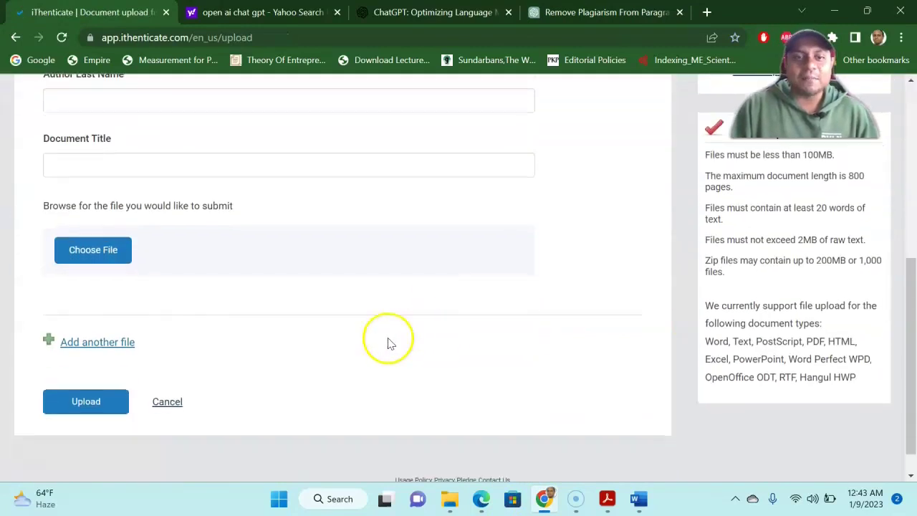
{"action": "left_click", "coordinate": [92, 254]}
- Look through the Desktop files in the file chooser for the saved rewrite and close the chooser
{"action": "scroll", "coordinate": [202, 172], "scroll_direction": "down", "scroll_amount": 5}
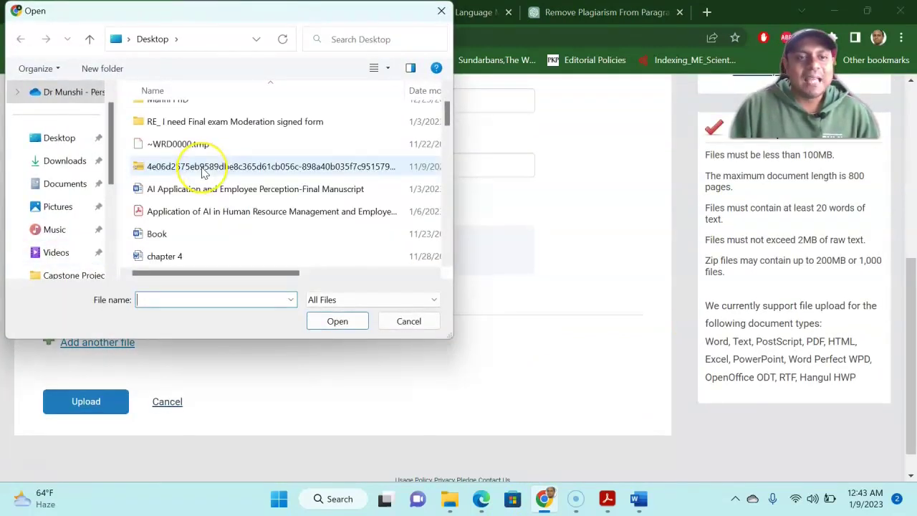
{"action": "scroll", "coordinate": [202, 172], "scroll_direction": "down", "scroll_amount": 1}
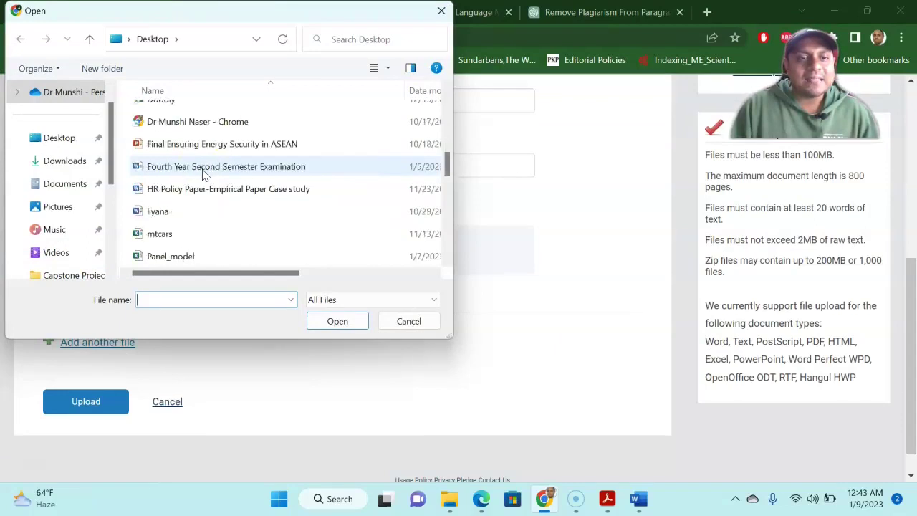
{"action": "scroll", "coordinate": [205, 173], "scroll_direction": "down", "scroll_amount": 2}
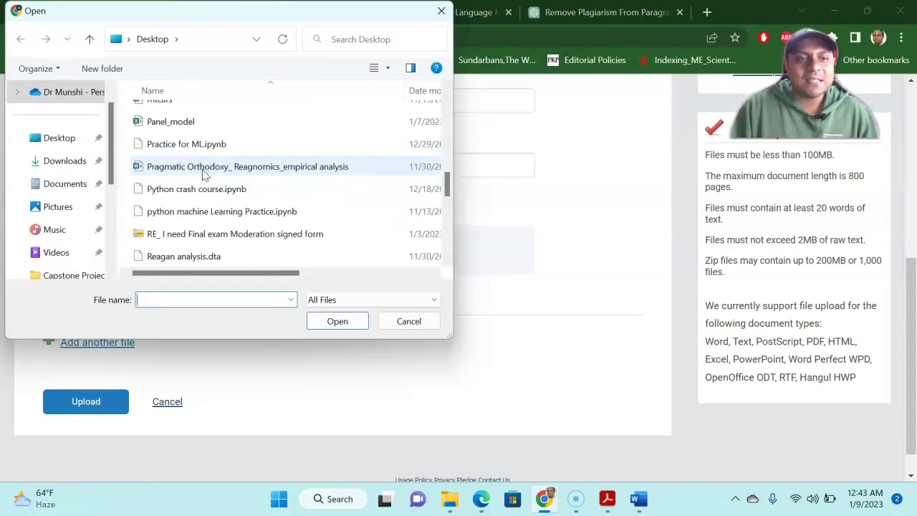
{"action": "scroll", "coordinate": [206, 174], "scroll_direction": "down", "scroll_amount": 1}
{"action": "scroll", "coordinate": [211, 183], "scroll_direction": "up", "scroll_amount": 2}
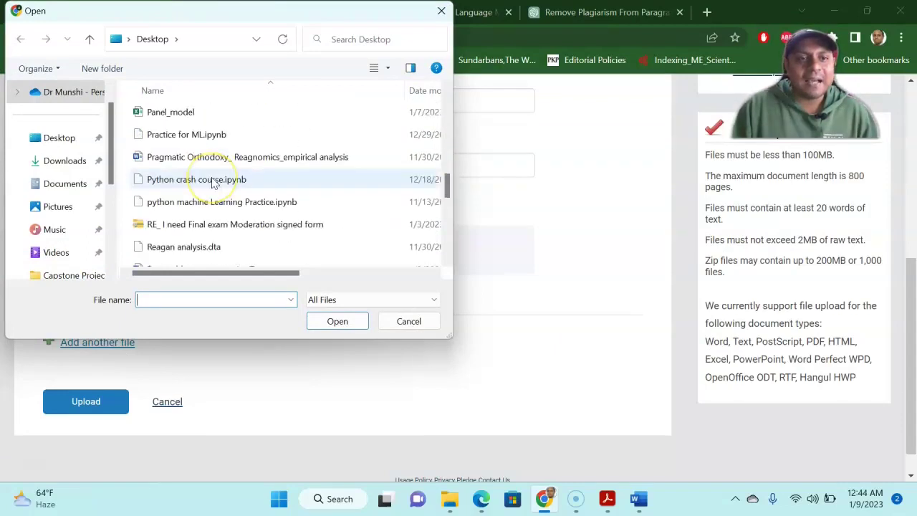
{"action": "scroll", "coordinate": [212, 183], "scroll_direction": "up", "scroll_amount": 1}
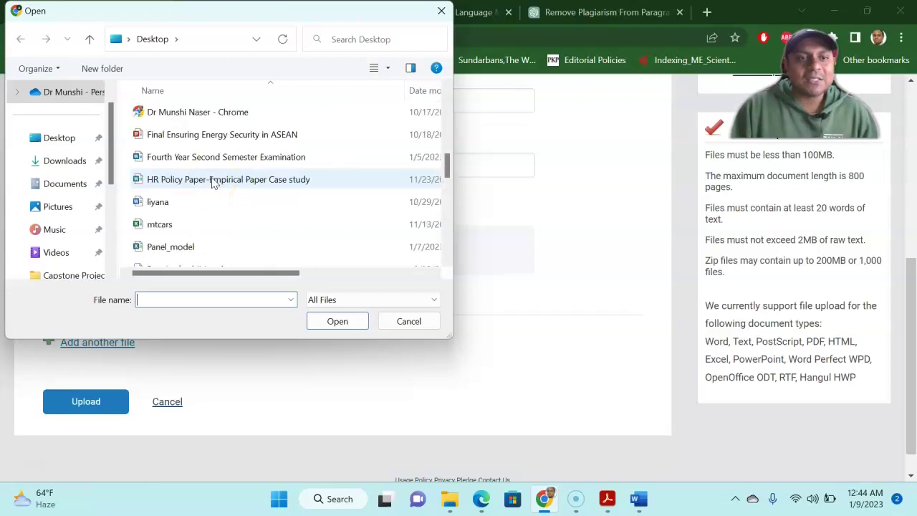
{"action": "scroll", "coordinate": [213, 180], "scroll_direction": "up", "scroll_amount": 1}
{"action": "scroll", "coordinate": [215, 186], "scroll_direction": "down", "scroll_amount": 8}
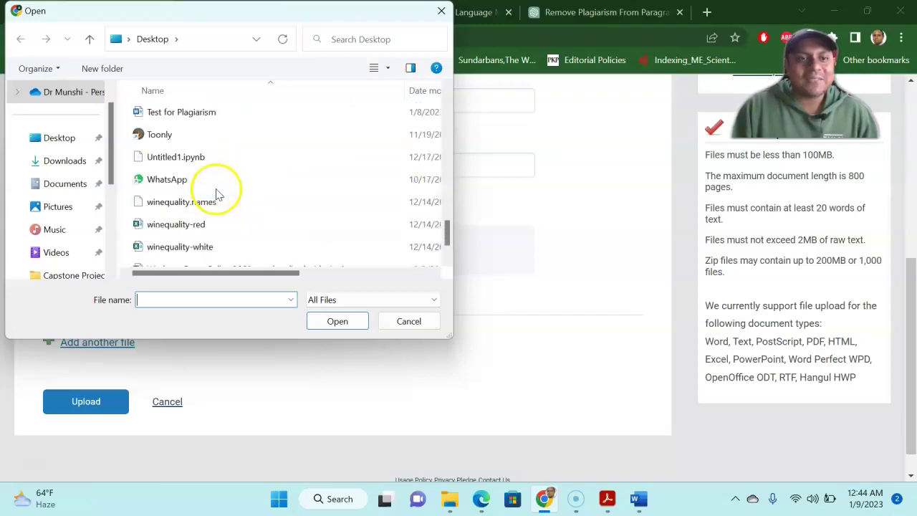
{"action": "scroll", "coordinate": [218, 194], "scroll_direction": "up", "scroll_amount": 2}
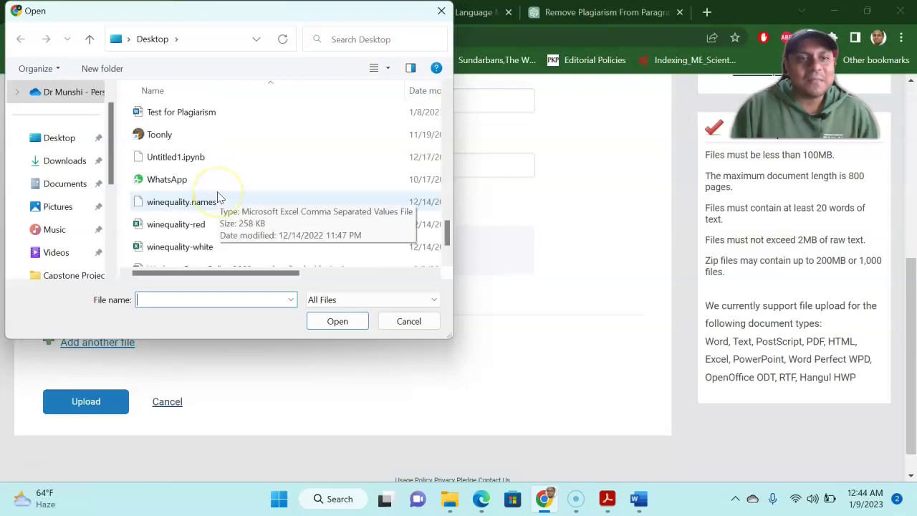
{"action": "scroll", "coordinate": [218, 195], "scroll_direction": "up", "scroll_amount": 1}
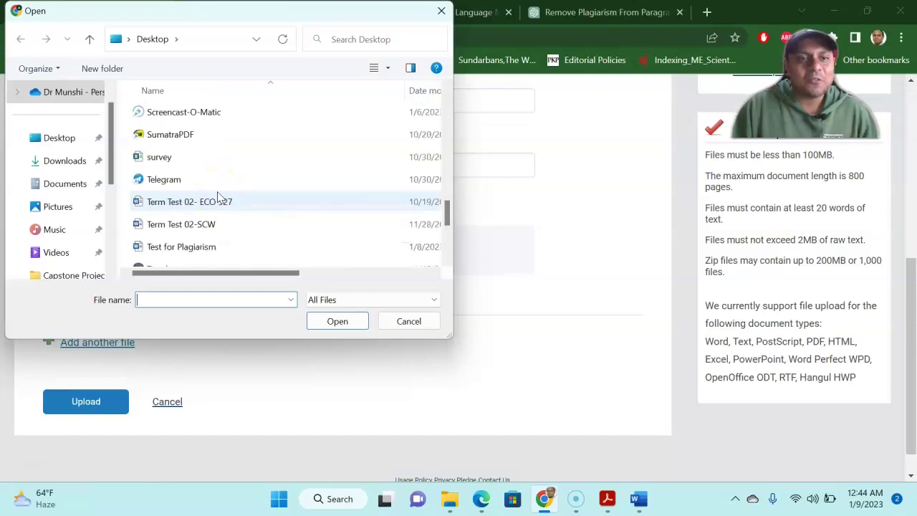
{"action": "scroll", "coordinate": [218, 193], "scroll_direction": "up", "scroll_amount": 1}
{"action": "key", "text": "Escape"}
- Choose the Word file "Test again" from the Desktop as the document to submit and upload it
{"action": "left_click", "coordinate": [105, 257]}
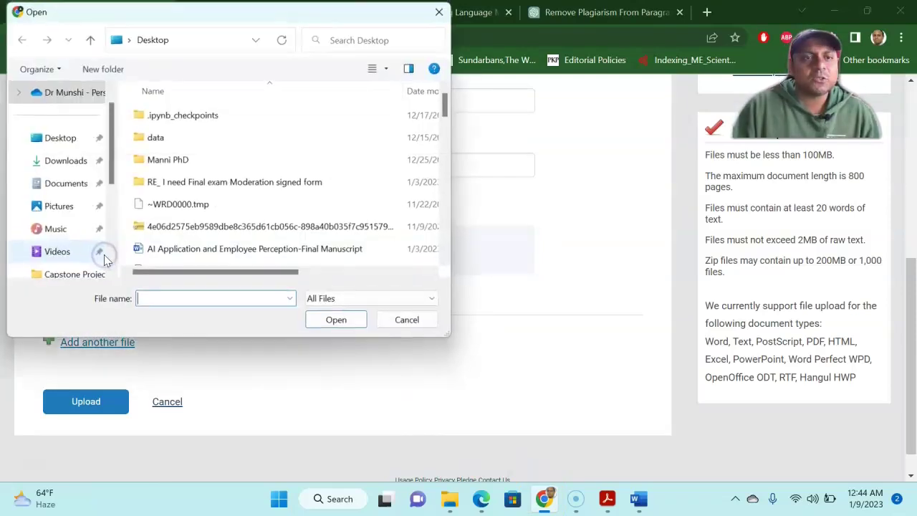
{"action": "scroll", "coordinate": [284, 143], "scroll_direction": "down", "scroll_amount": 5}
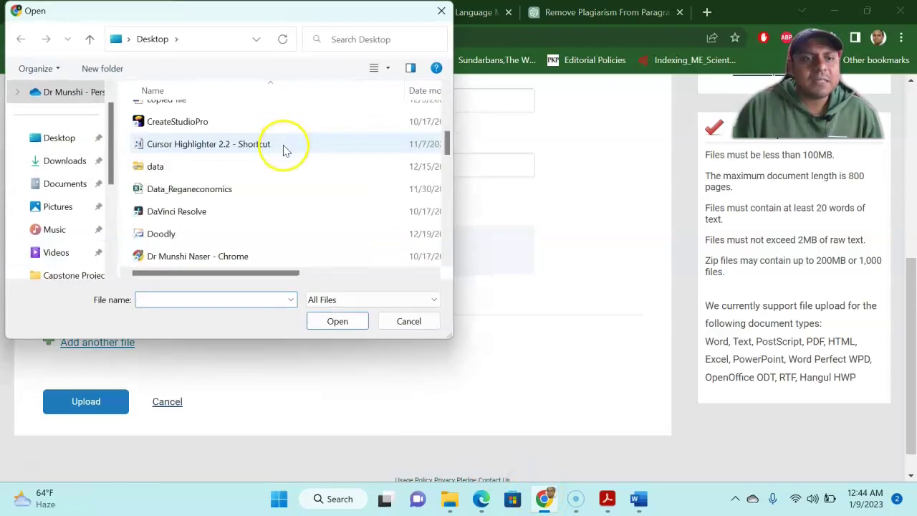
{"action": "scroll", "coordinate": [283, 156], "scroll_direction": "down", "scroll_amount": 4}
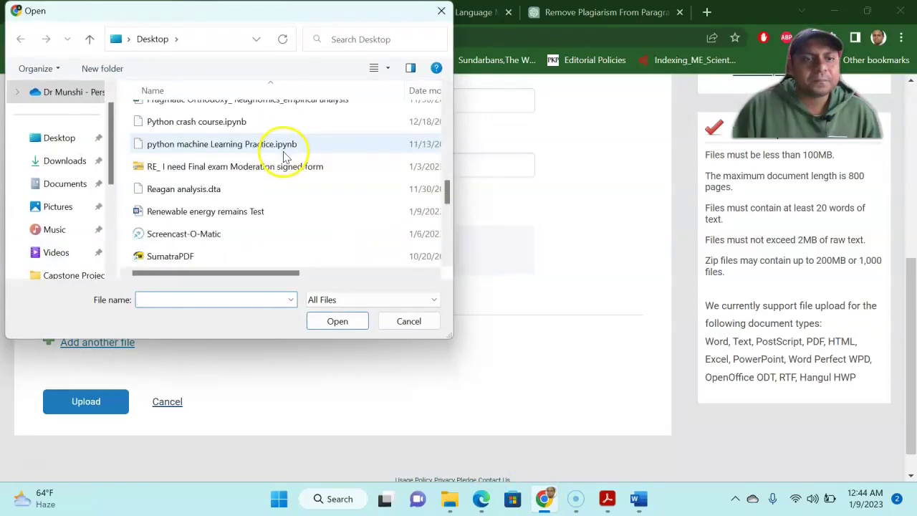
{"action": "scroll", "coordinate": [285, 153], "scroll_direction": "down", "scroll_amount": 2}
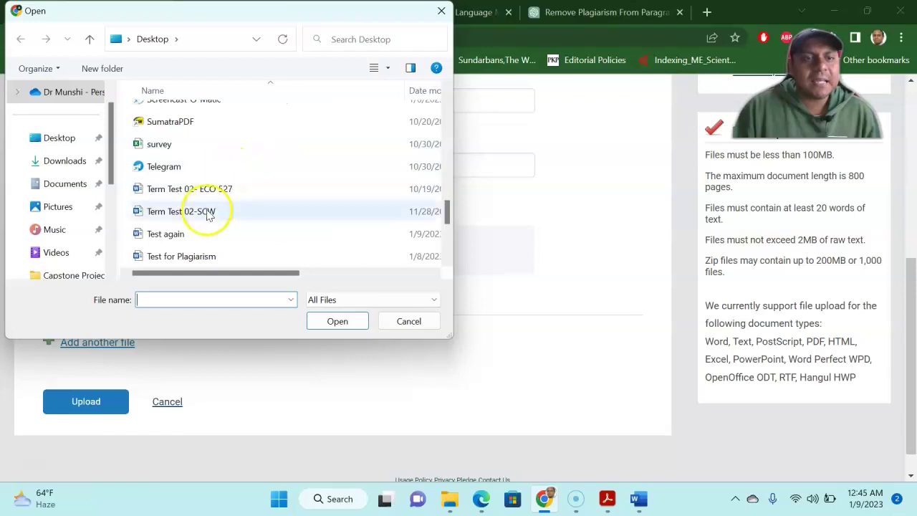
{"action": "left_click", "coordinate": [171, 239]}
{"action": "left_click", "coordinate": [336, 320]}
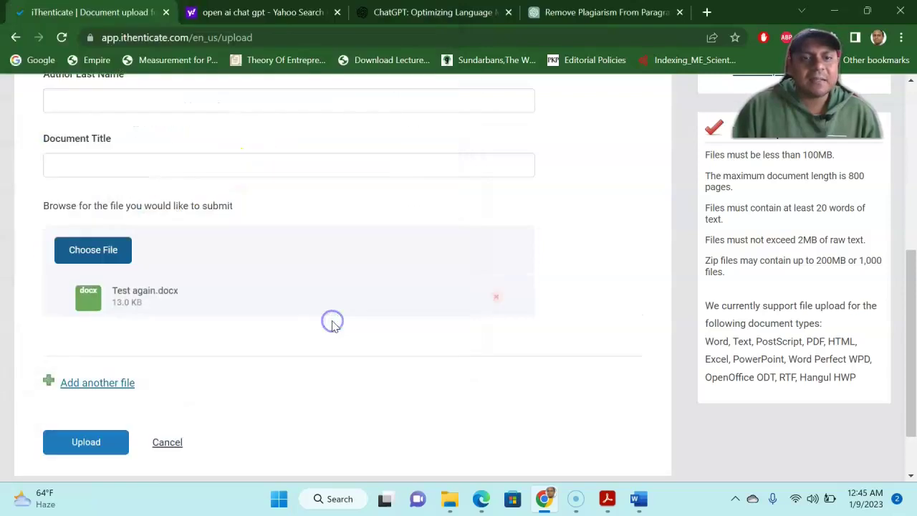
{"action": "scroll", "coordinate": [320, 337], "scroll_direction": "down", "scroll_amount": 1}
{"action": "left_click", "coordinate": [119, 369]}
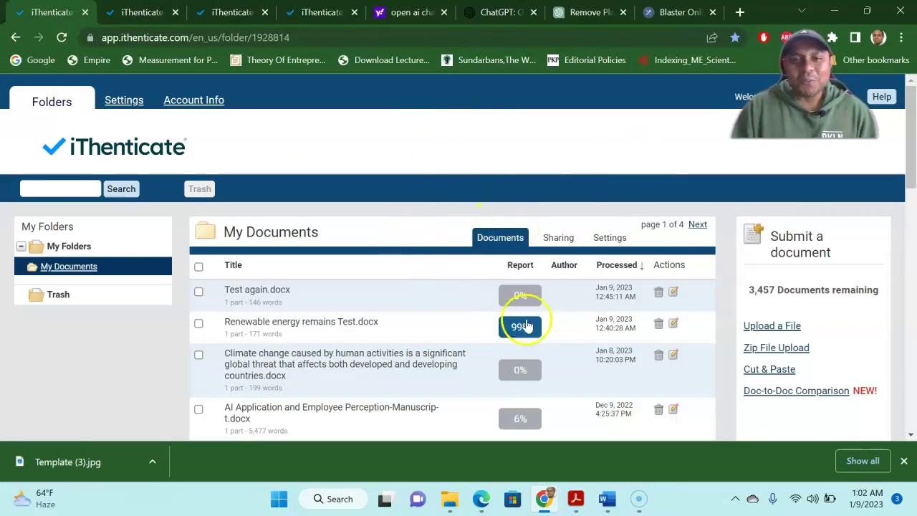
- Compare the similarity reports of "Renewable energy remains Test.docx" and "Test again.docx" from My Documents
{"action": "scroll", "coordinate": [486, 313], "scroll_direction": "down", "scroll_amount": 1}
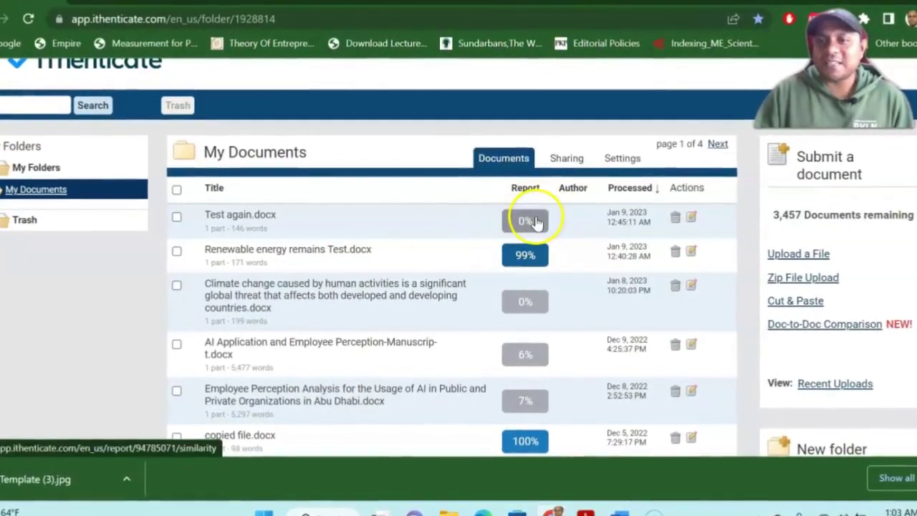
{"action": "left_click", "coordinate": [544, 256]}
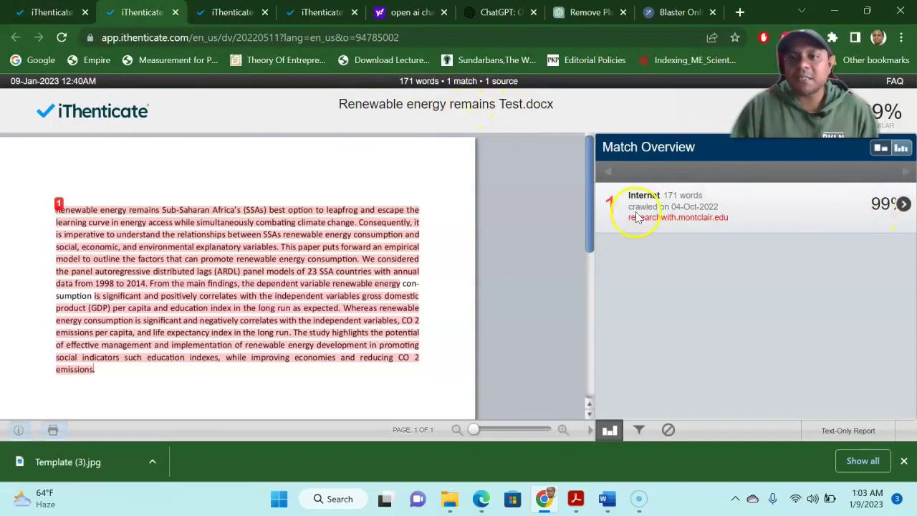
{"action": "left_click", "coordinate": [220, 14]}
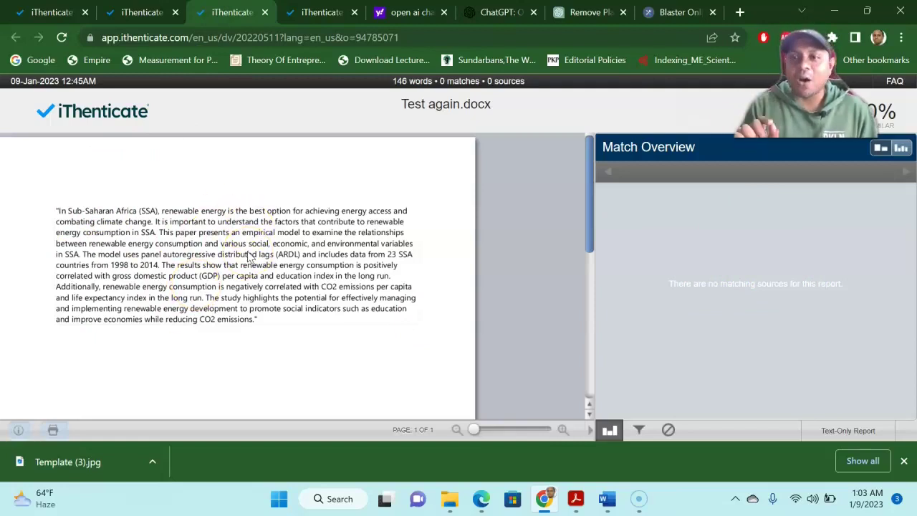
{"action": "left_click", "coordinate": [116, 10]}
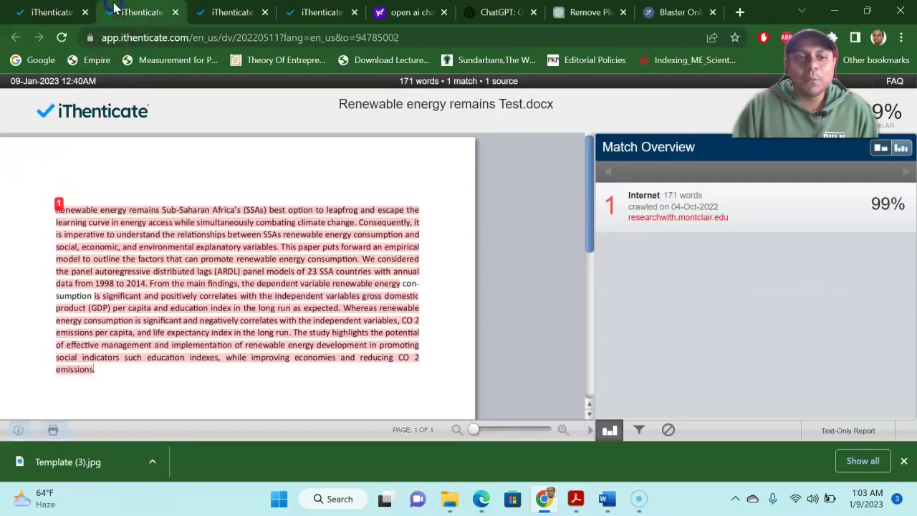
{"action": "left_click", "coordinate": [233, 11]}
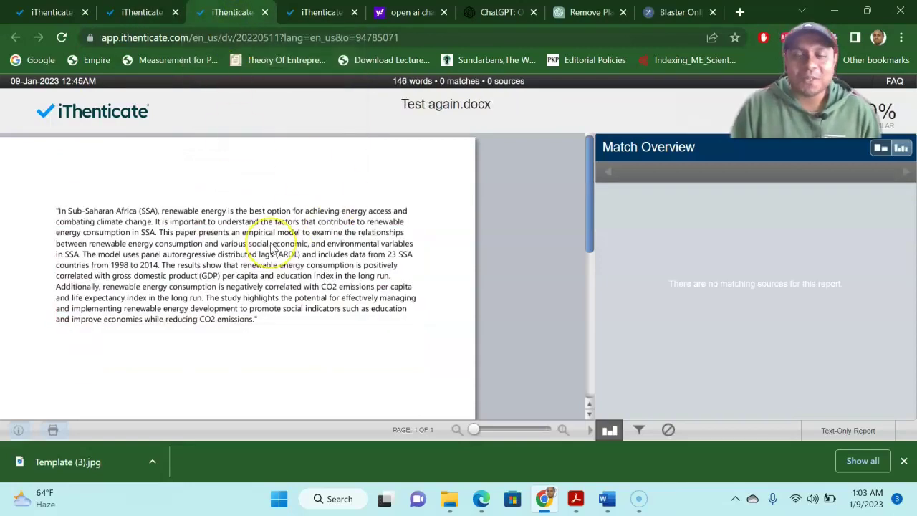